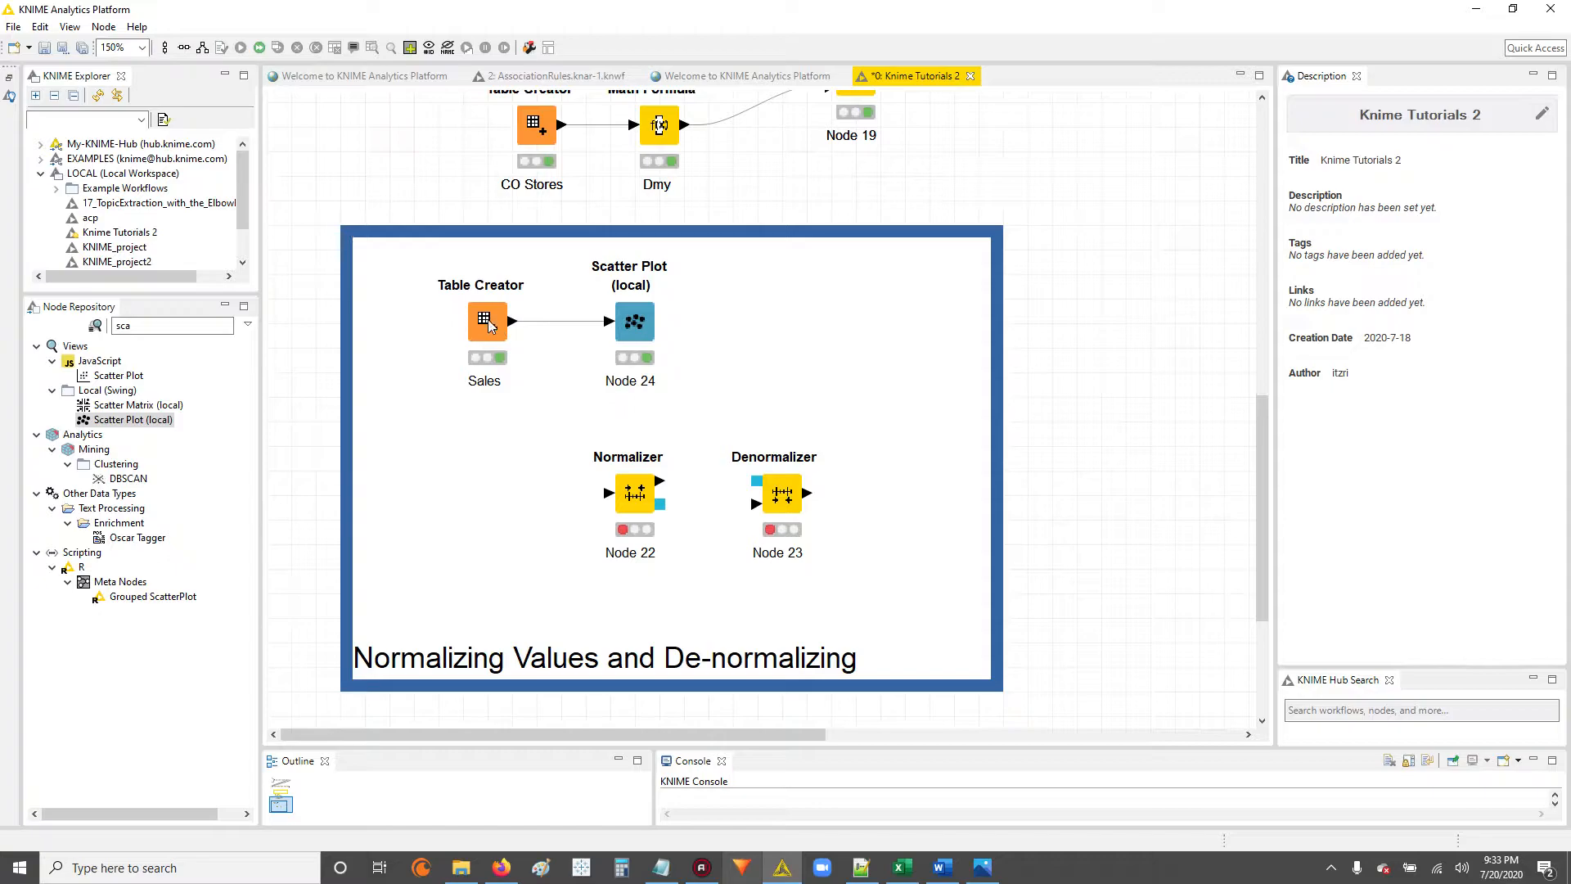
- Review the output table of the Sales Table Creator node, resizing the Sales column, and close the table view
click(485, 320)
right_click(485, 321)
click(565, 693)
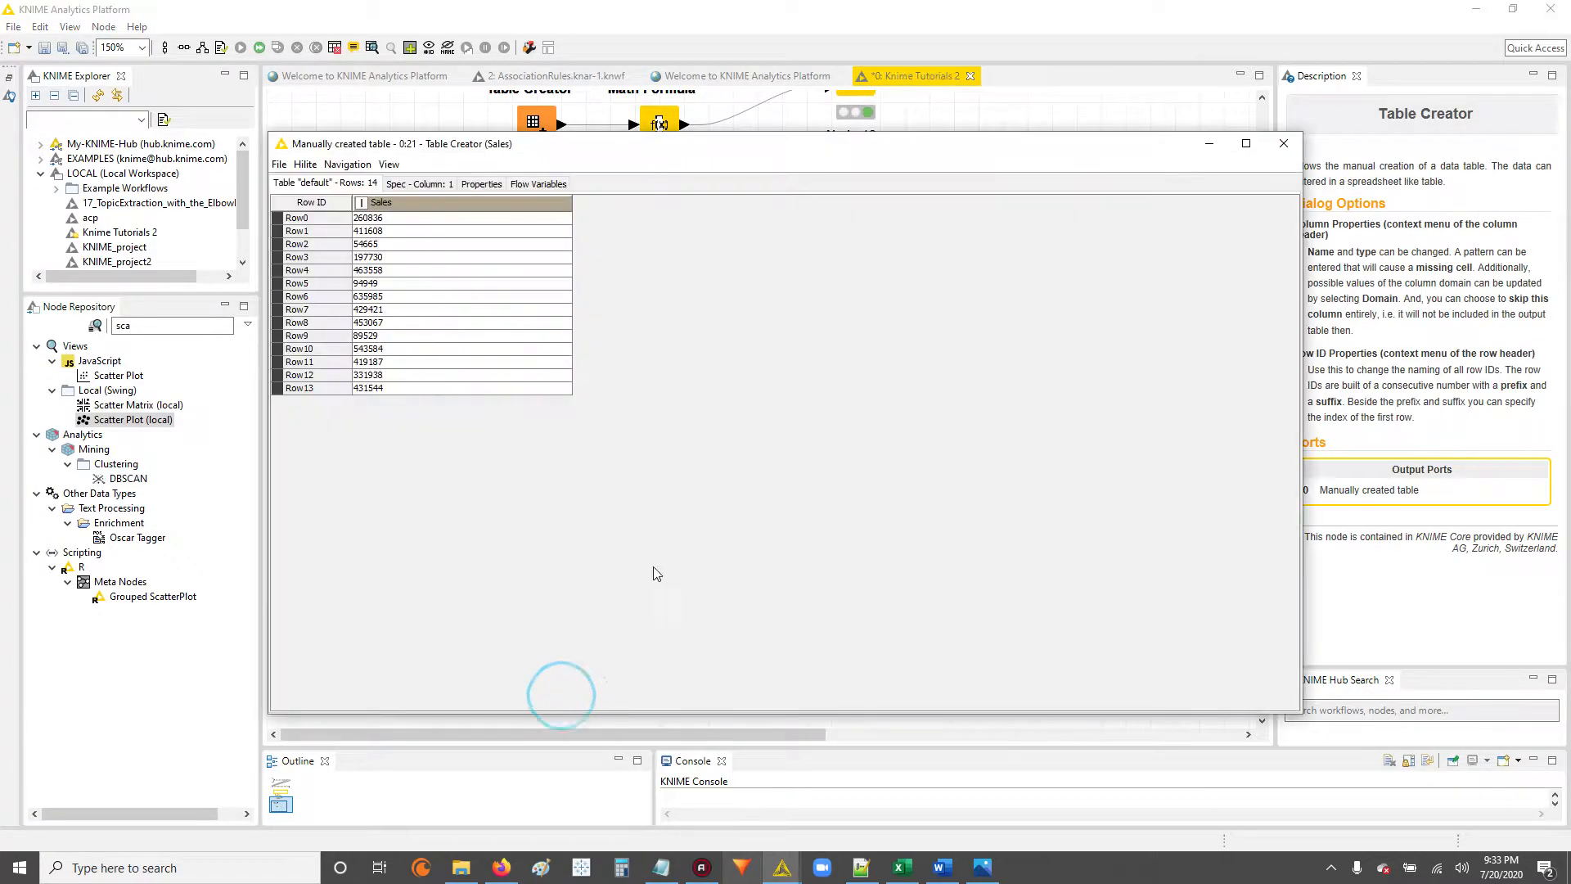
drag(446, 221, 501, 214)
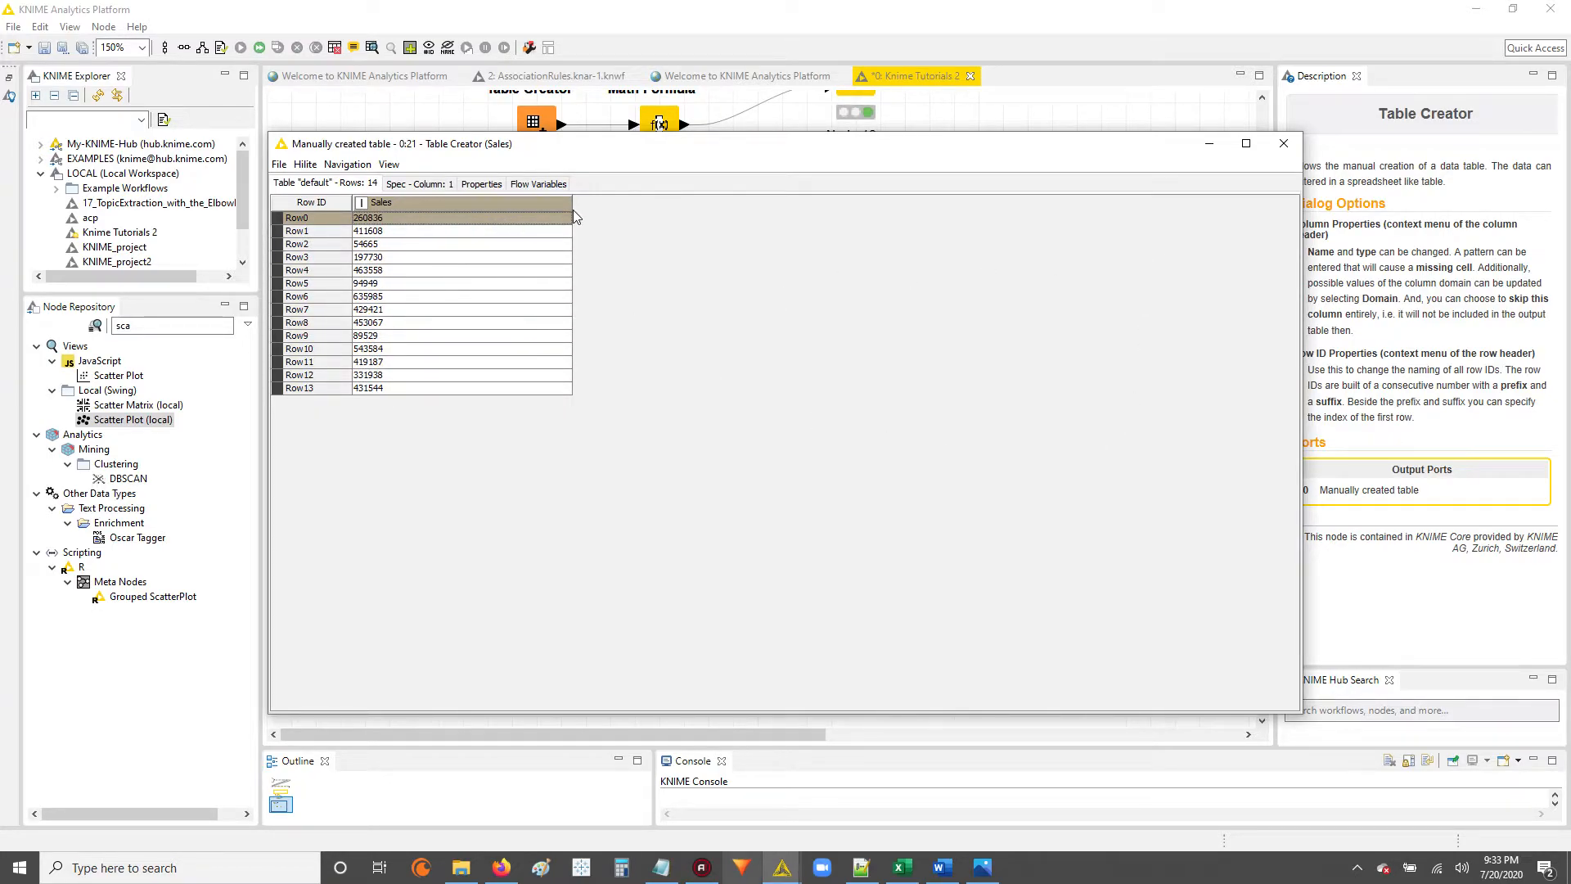
drag(575, 217, 451, 270)
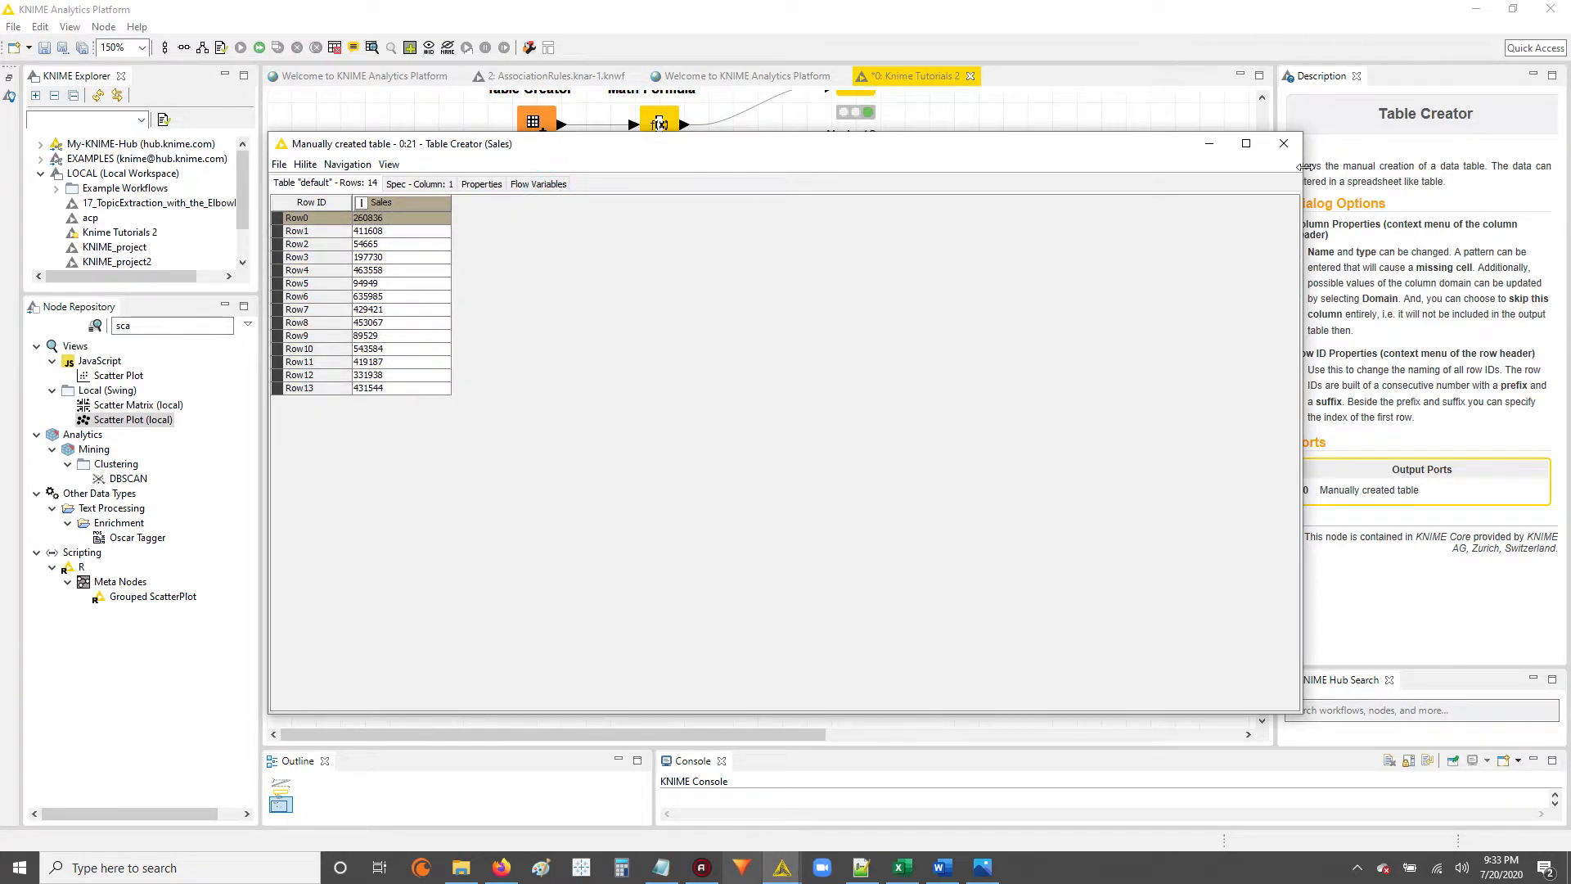
click(1283, 143)
- View the scatter plot of the Sales data from the Scatter Plot (local) node, and close it
click(637, 329)
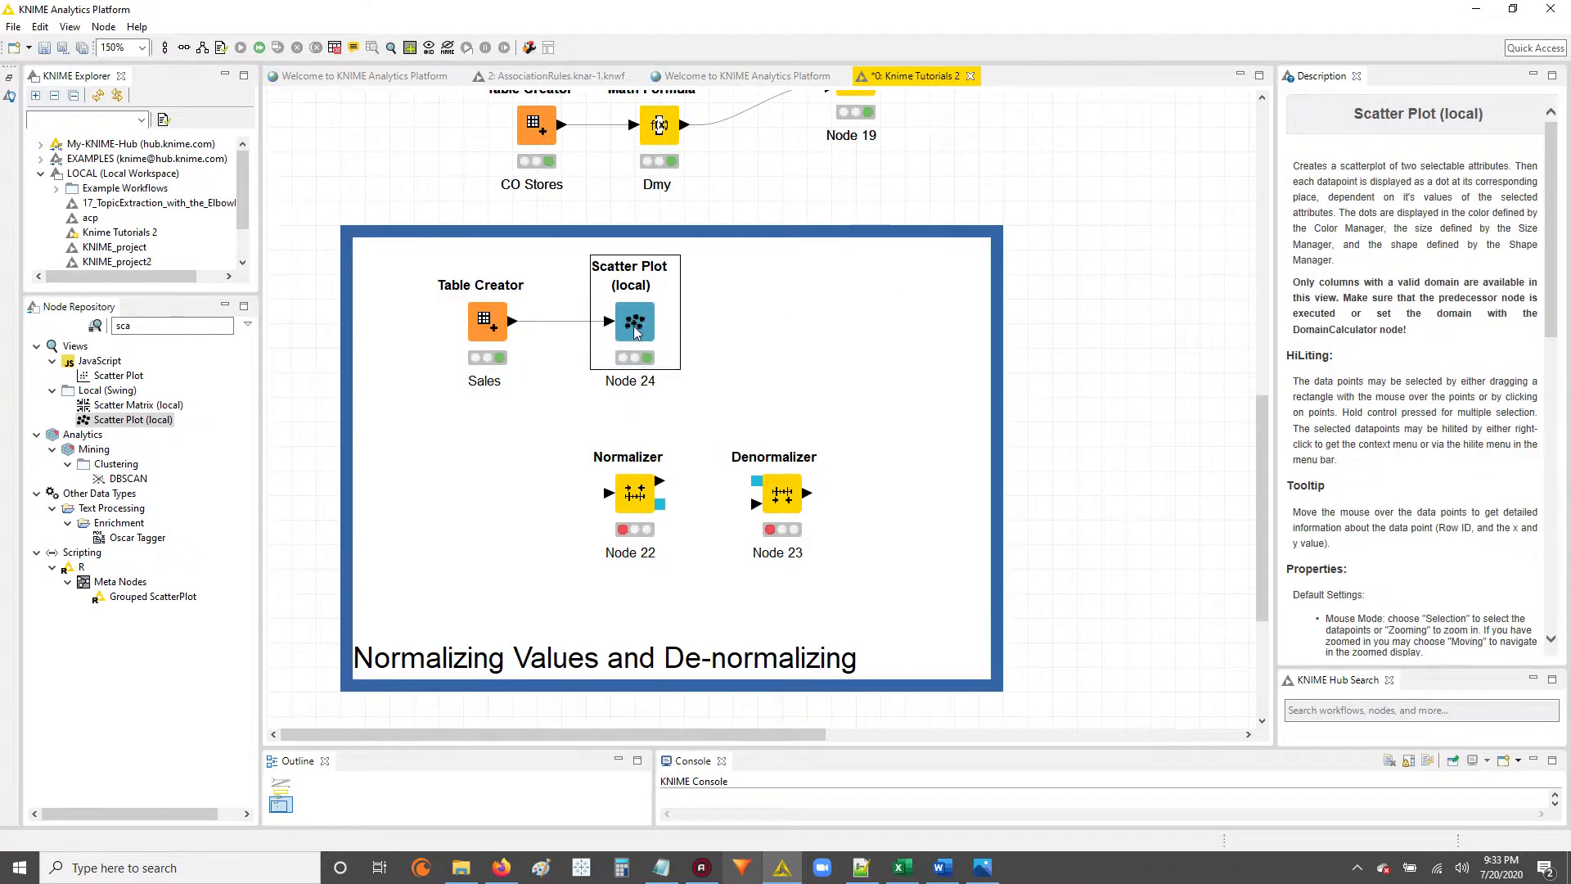
right_click(637, 329)
click(711, 538)
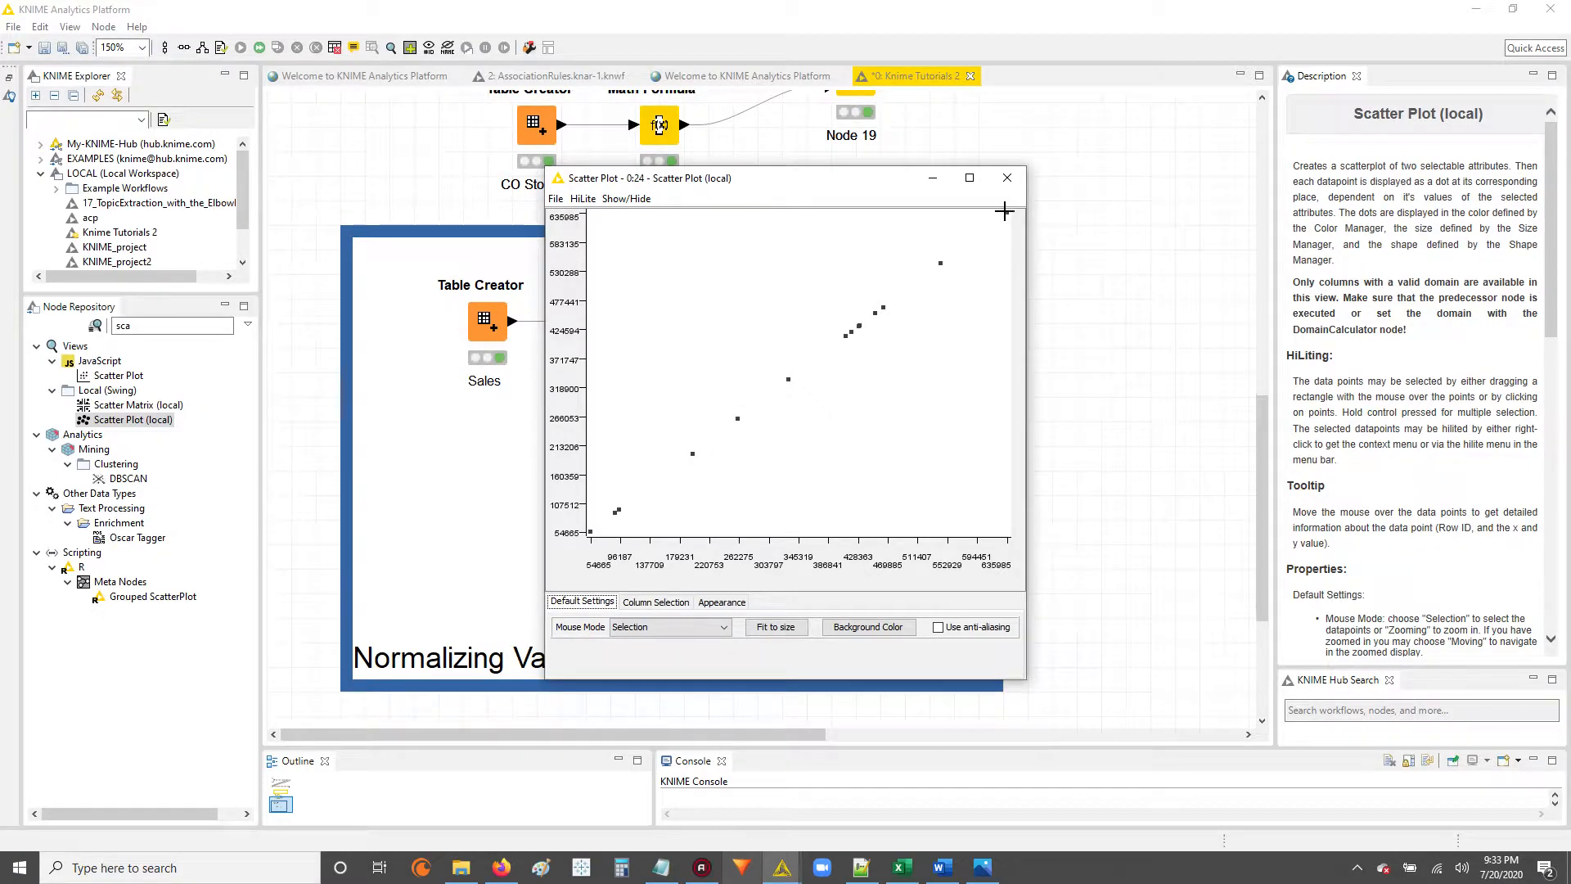
drag(988, 226, 583, 547)
click(1006, 213)
click(1009, 182)
click(569, 403)
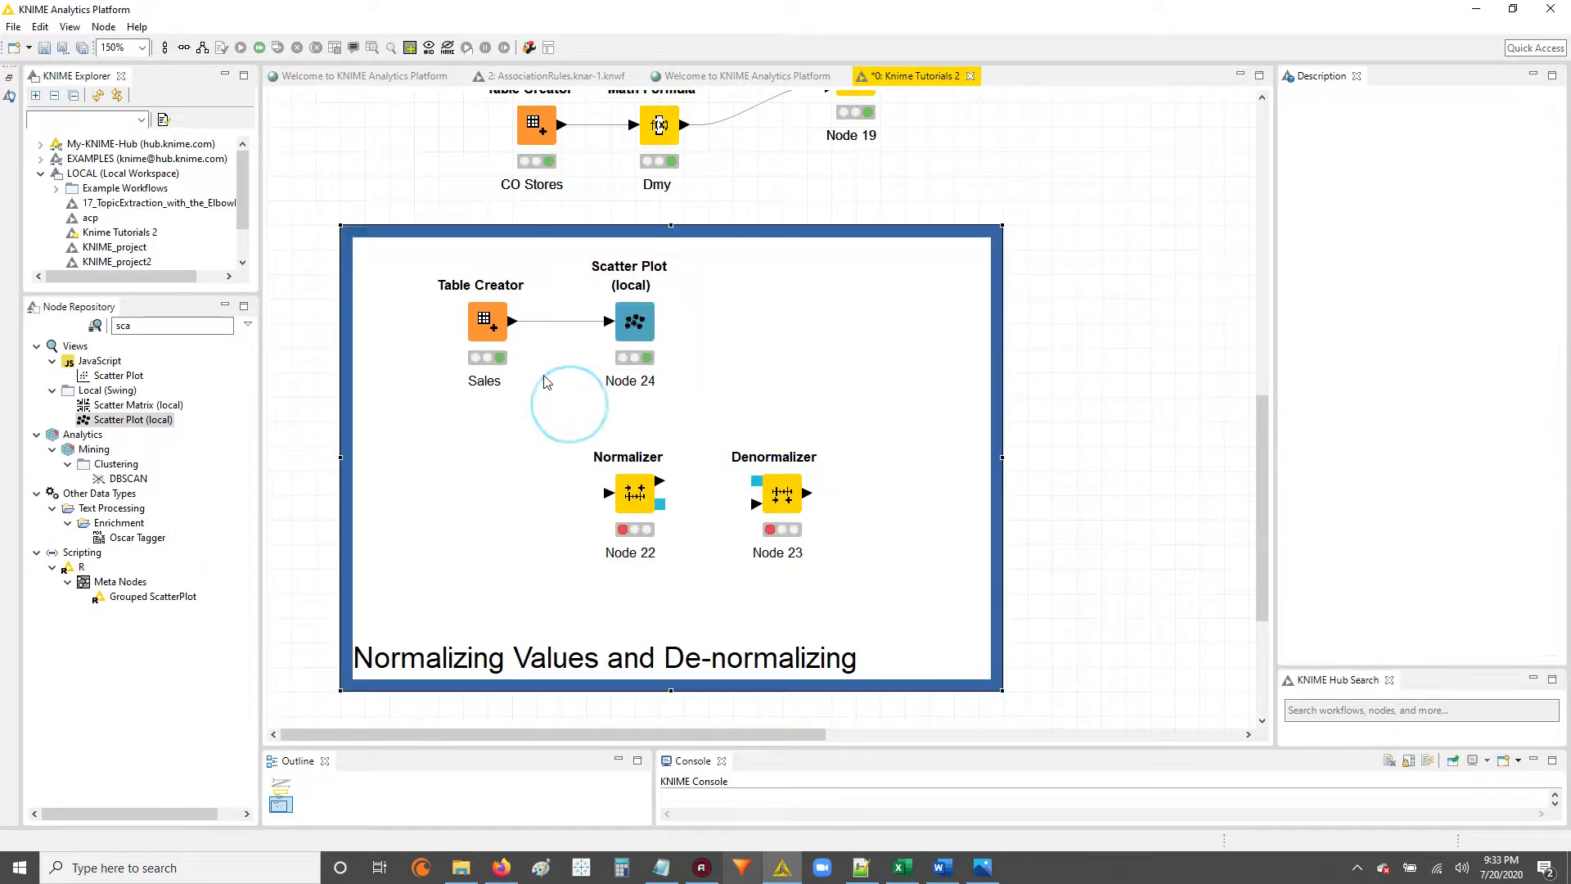
- Connect the Sales Table Creator's output to the Normalizer's input
click(514, 323)
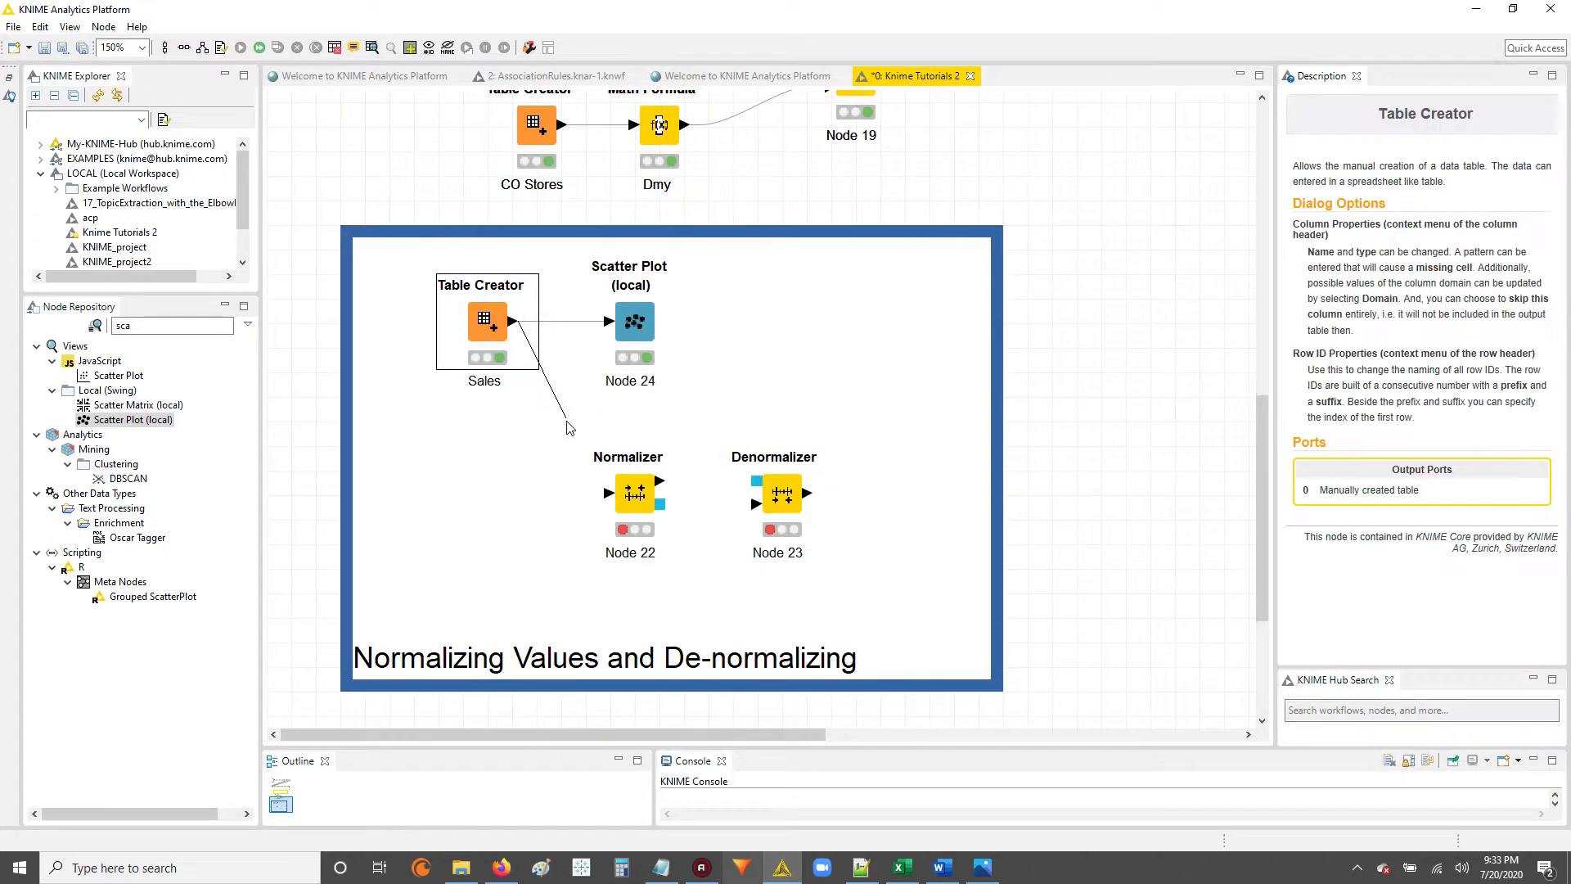
mouse_move(546, 429)
mouse_down()
mouse_move(595, 478)
mouse_move(561, 424)
mouse_up()
click(646, 501)
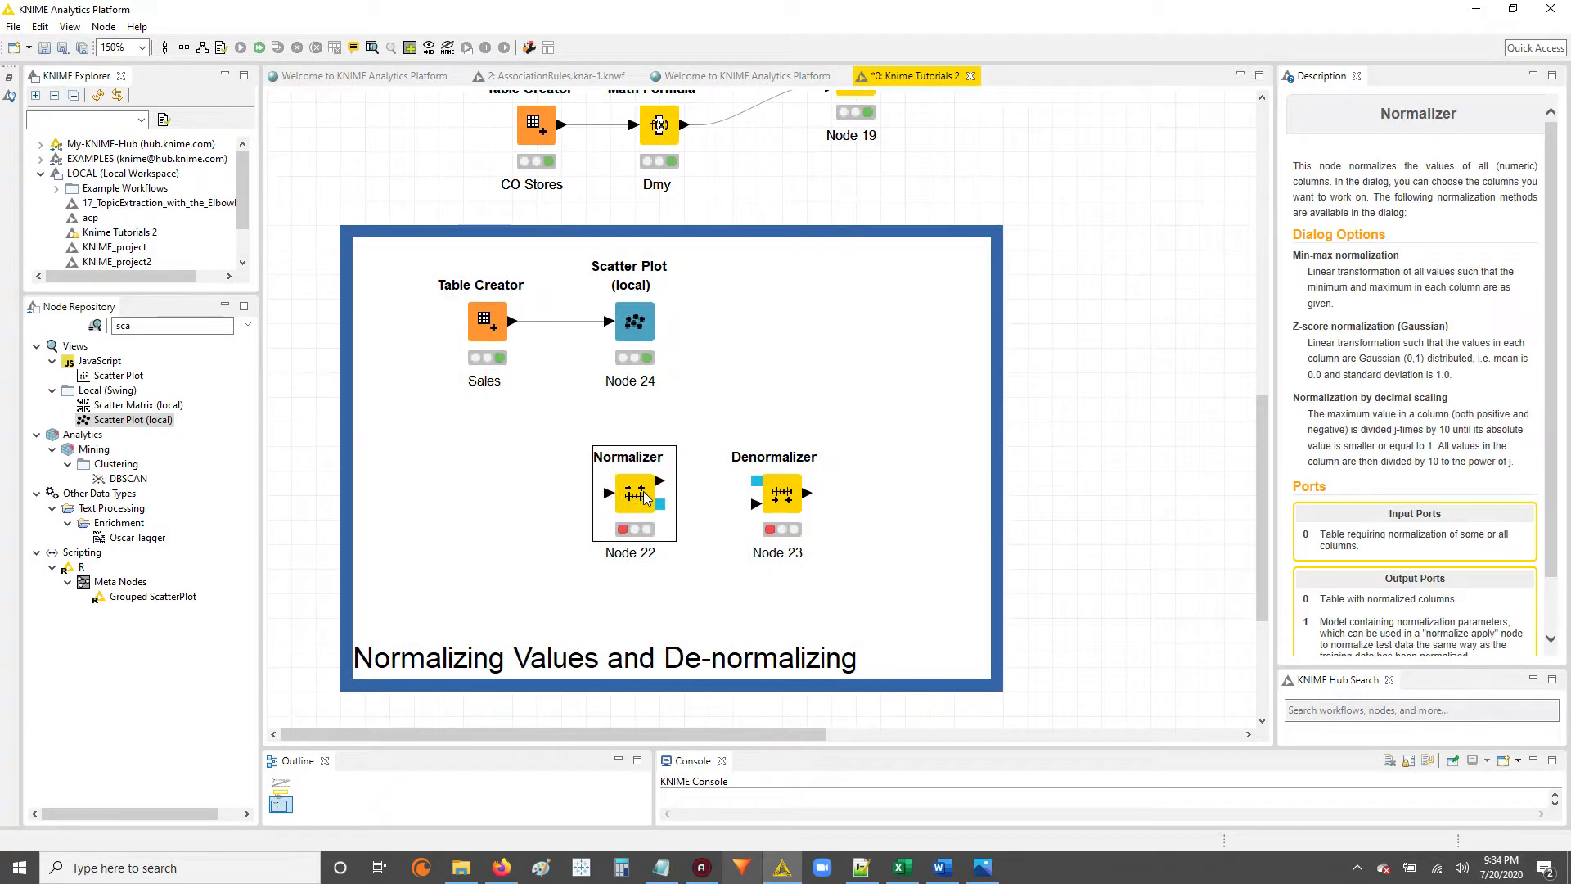
click(776, 496)
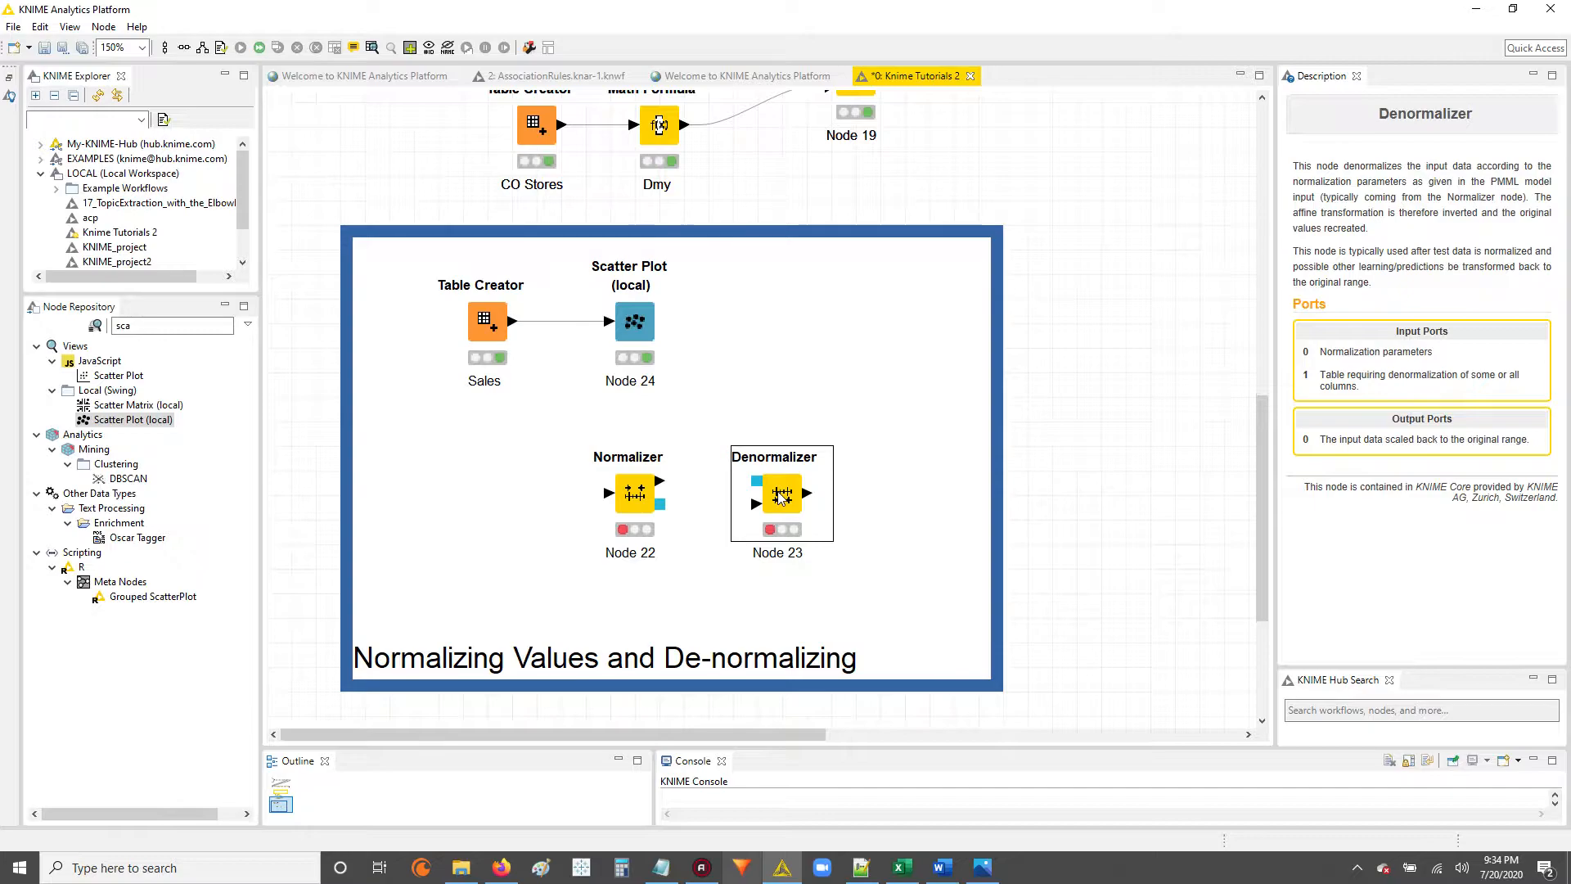
mouse_move(514, 330)
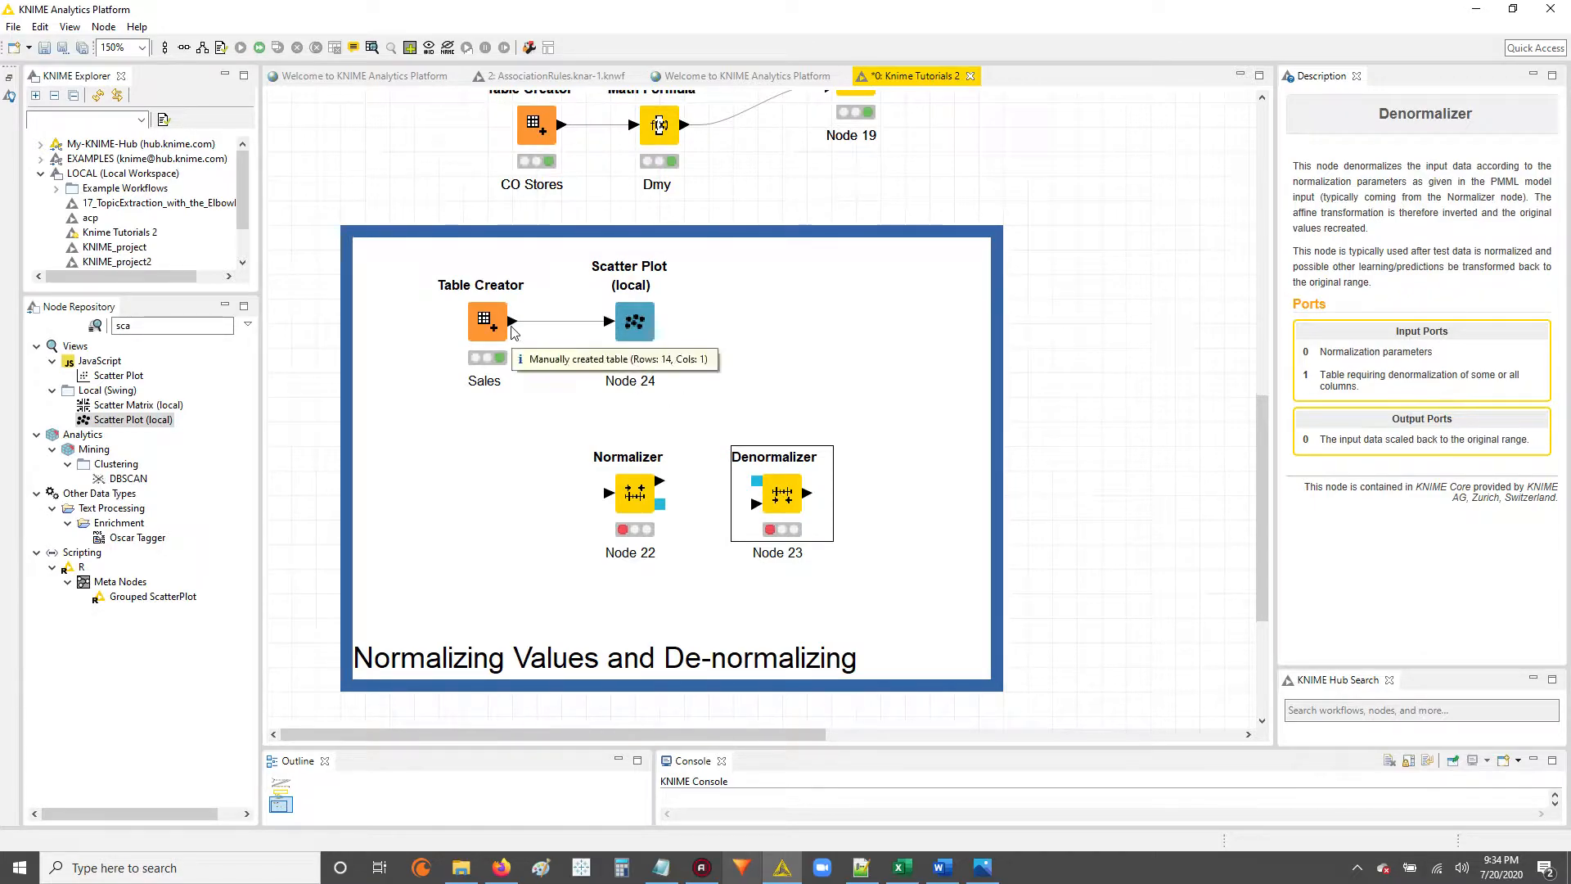
drag(512, 324, 607, 498)
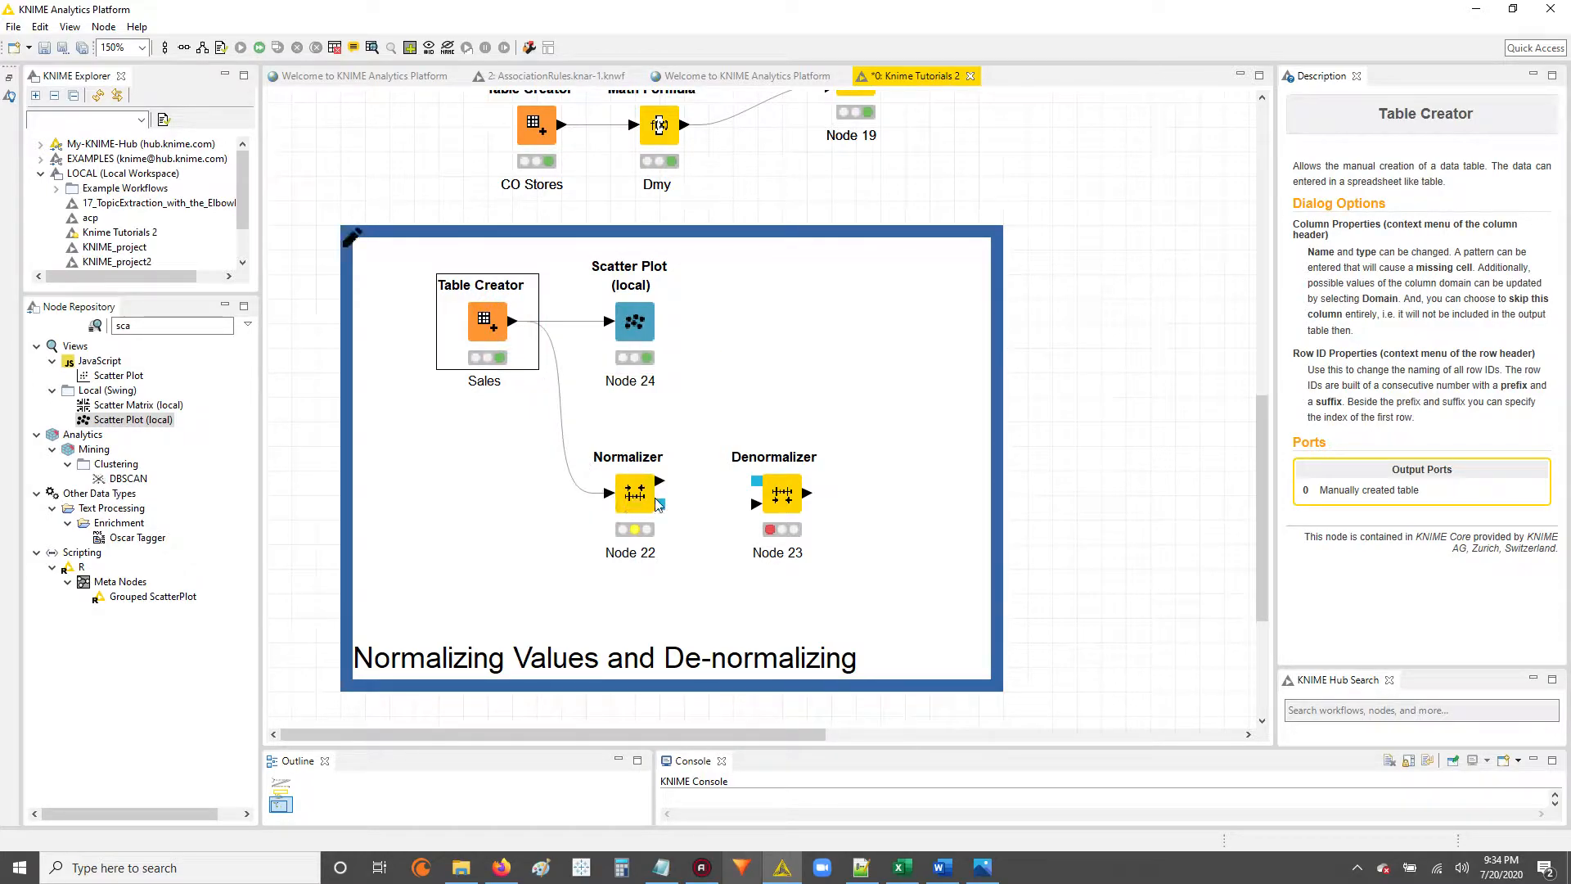
- Configure the Normalizer to apply Min-Max Normalization from 0.0 to 1.0 to the Sales column, and execute the node
double_click(630, 491)
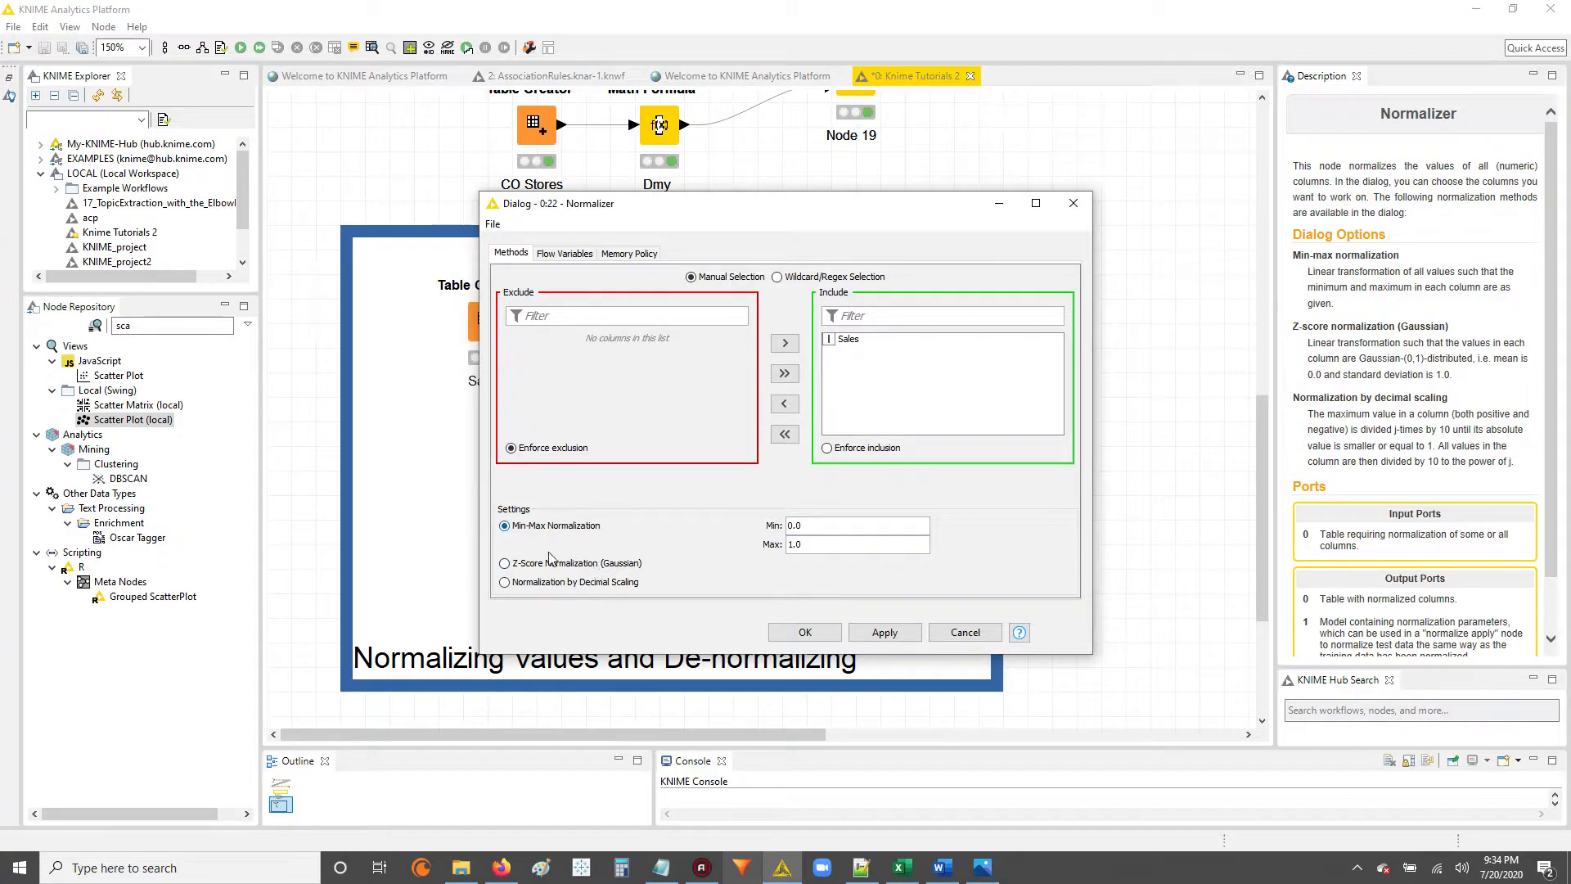
click(515, 529)
click(885, 633)
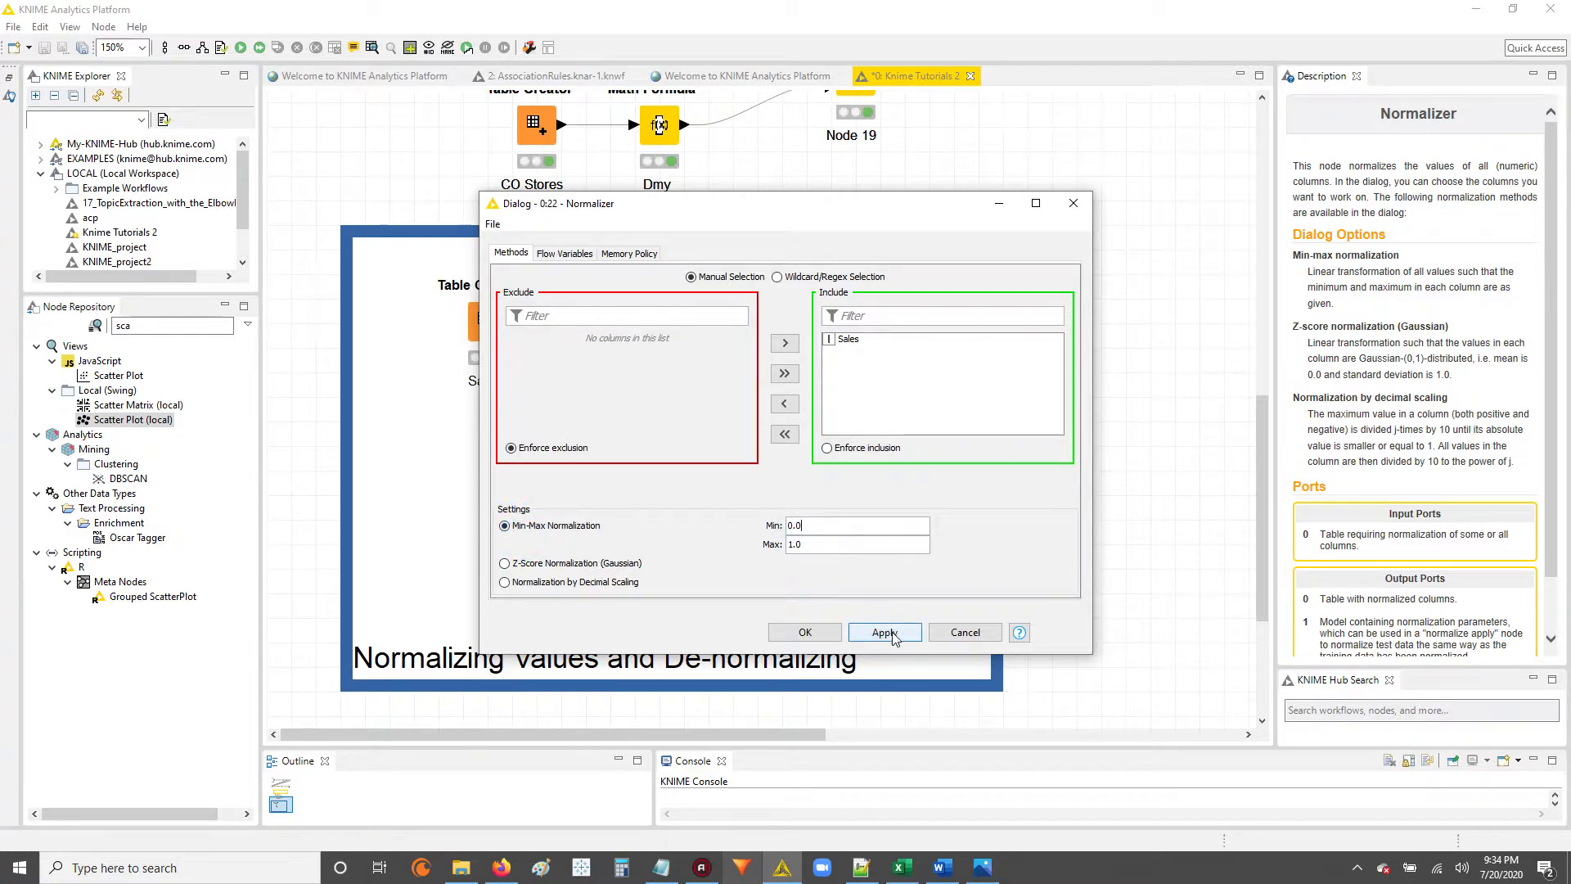
click(805, 633)
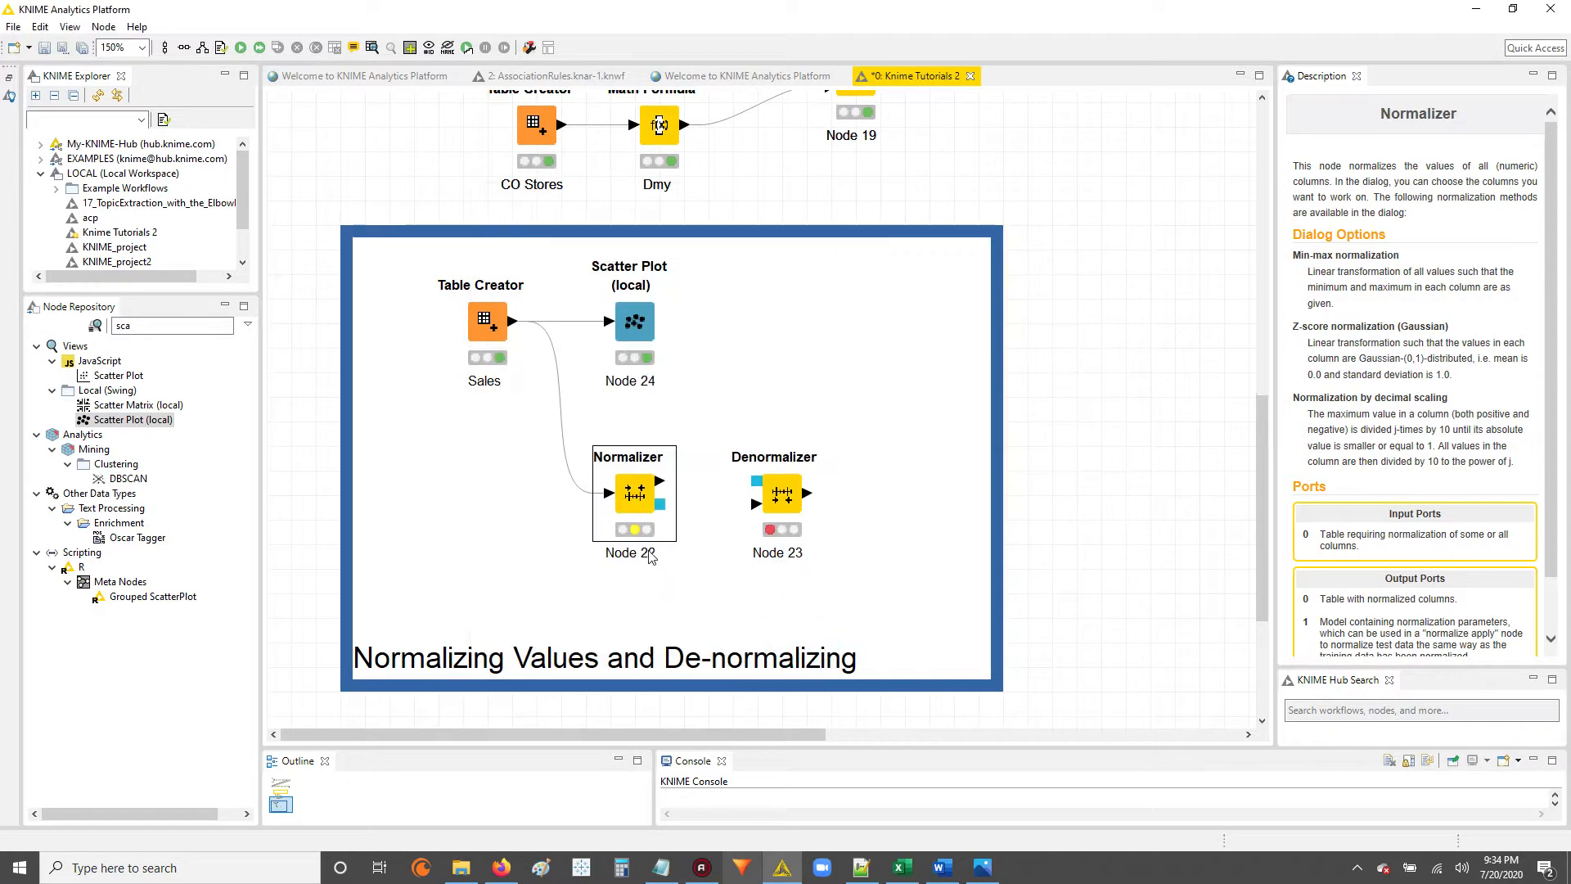
right_click(629, 483)
click(683, 104)
- Inspect the Normalizer's normalized table, widening the Sales column and selecting all rows, and close the view
right_click(629, 503)
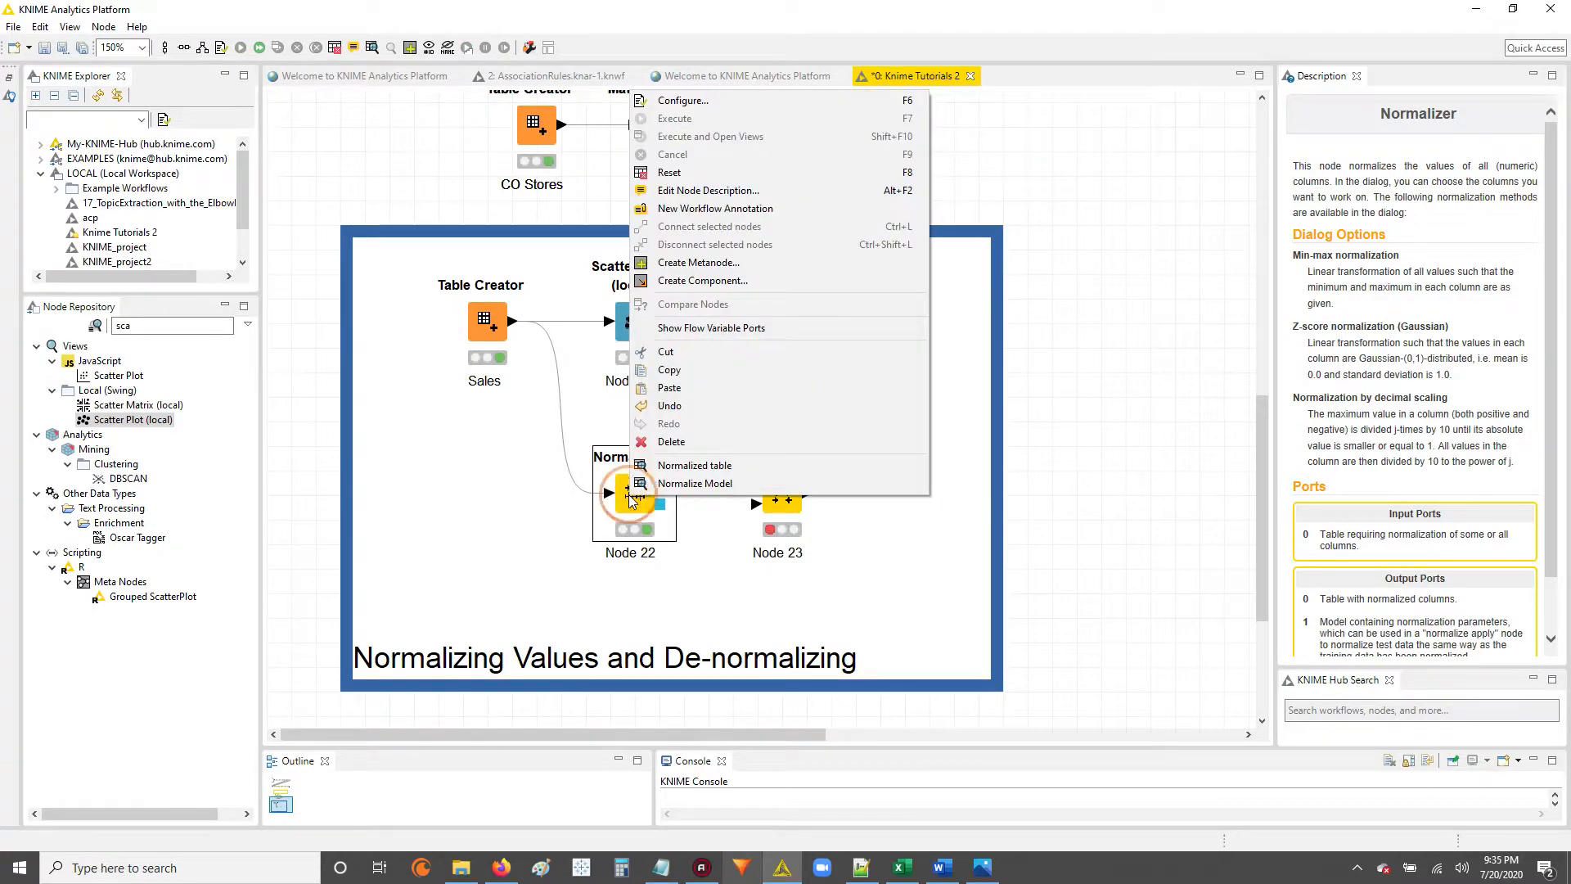
click(676, 465)
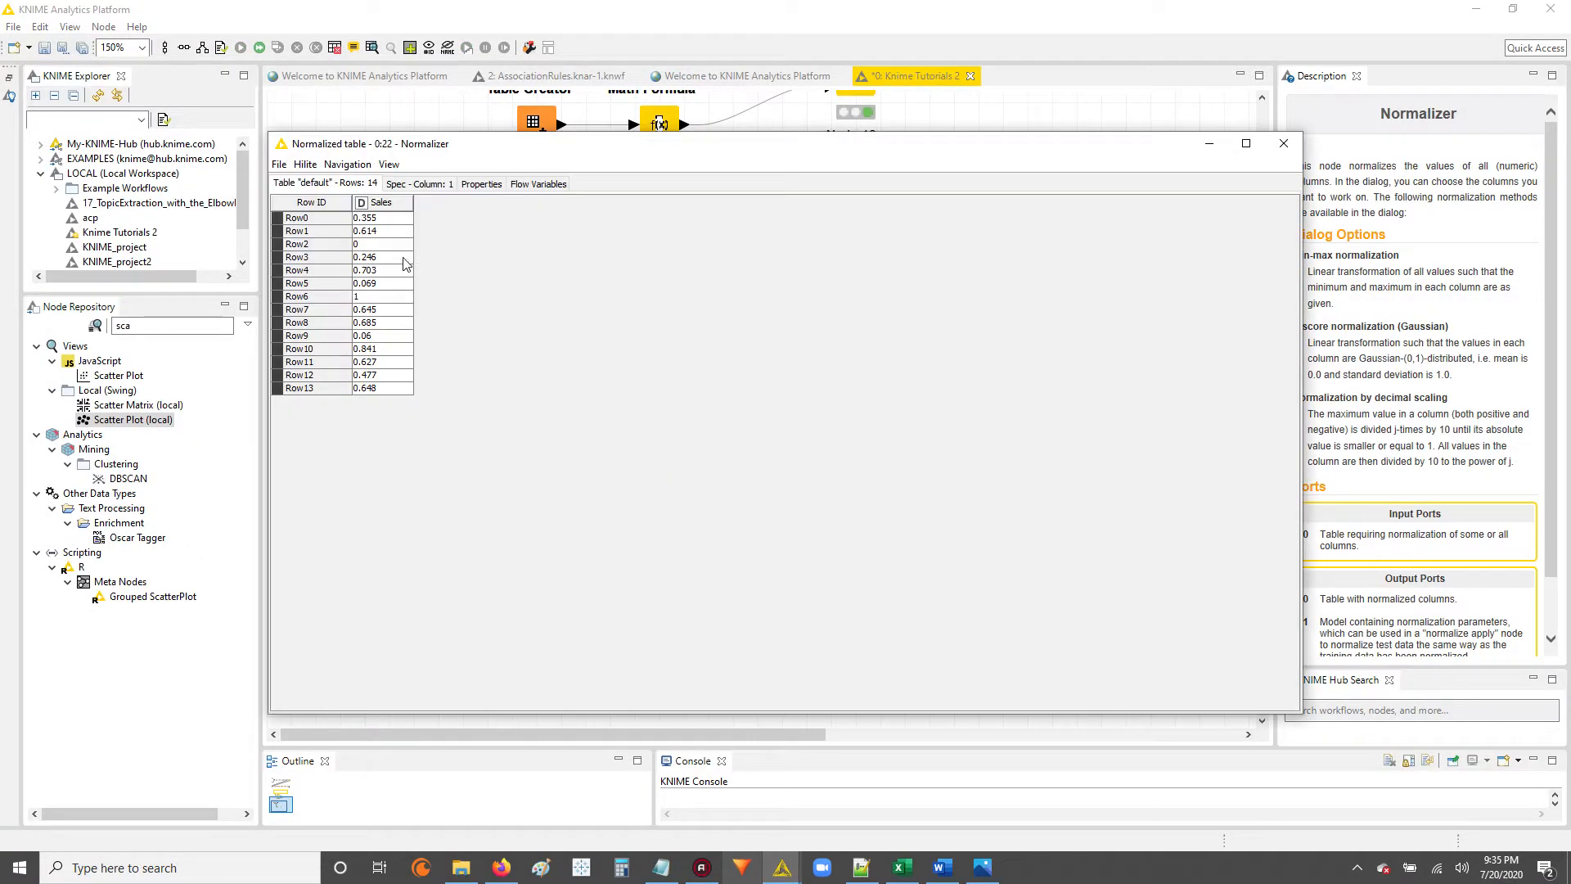
drag(411, 202, 455, 411)
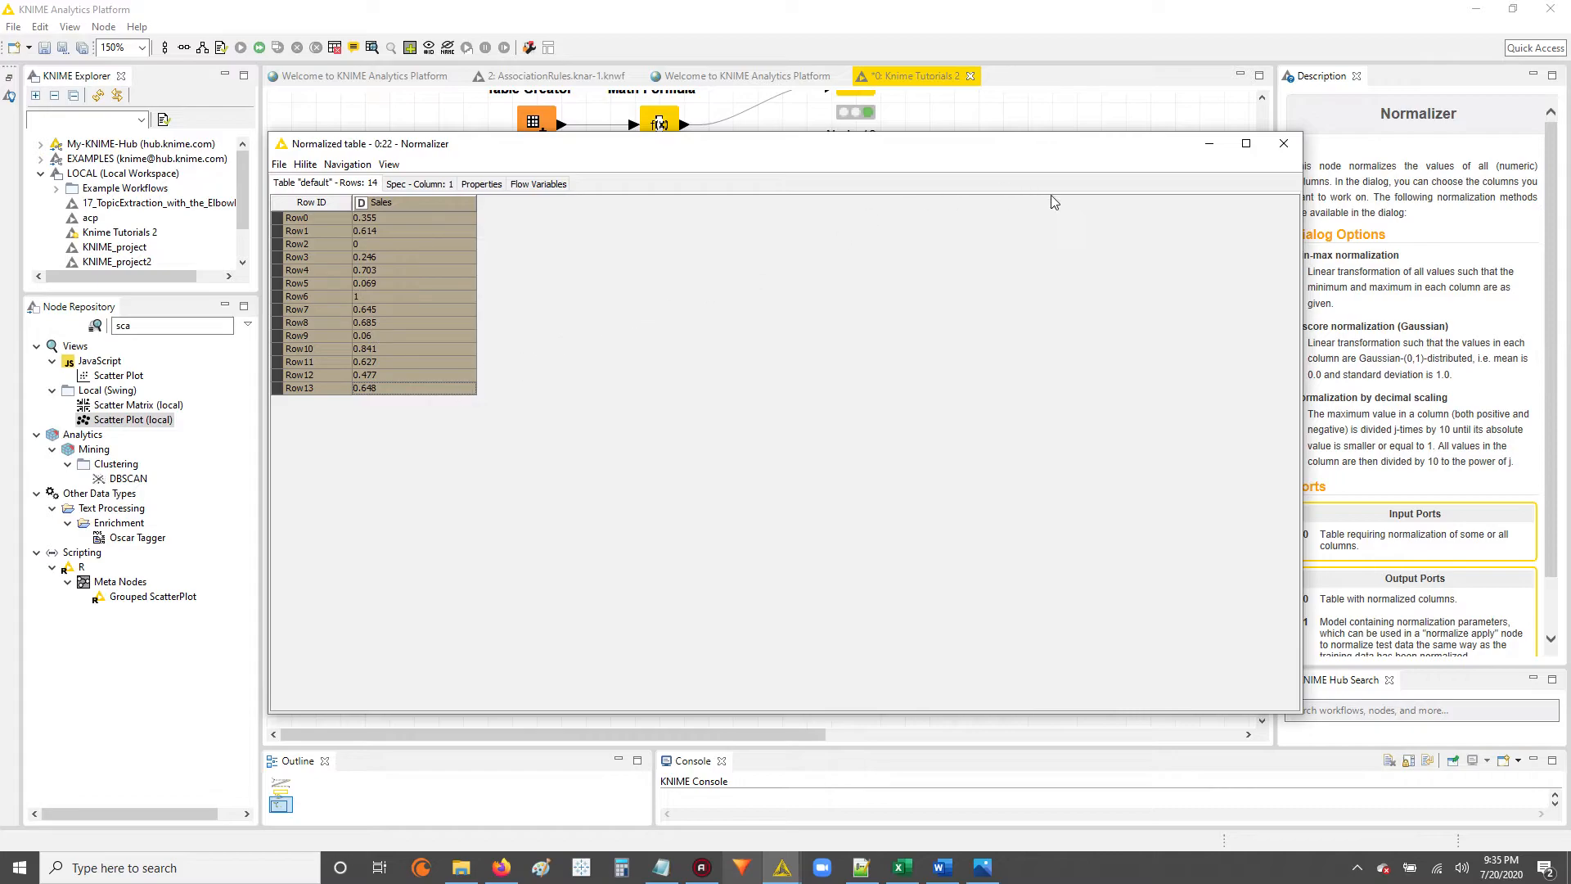
click(1284, 145)
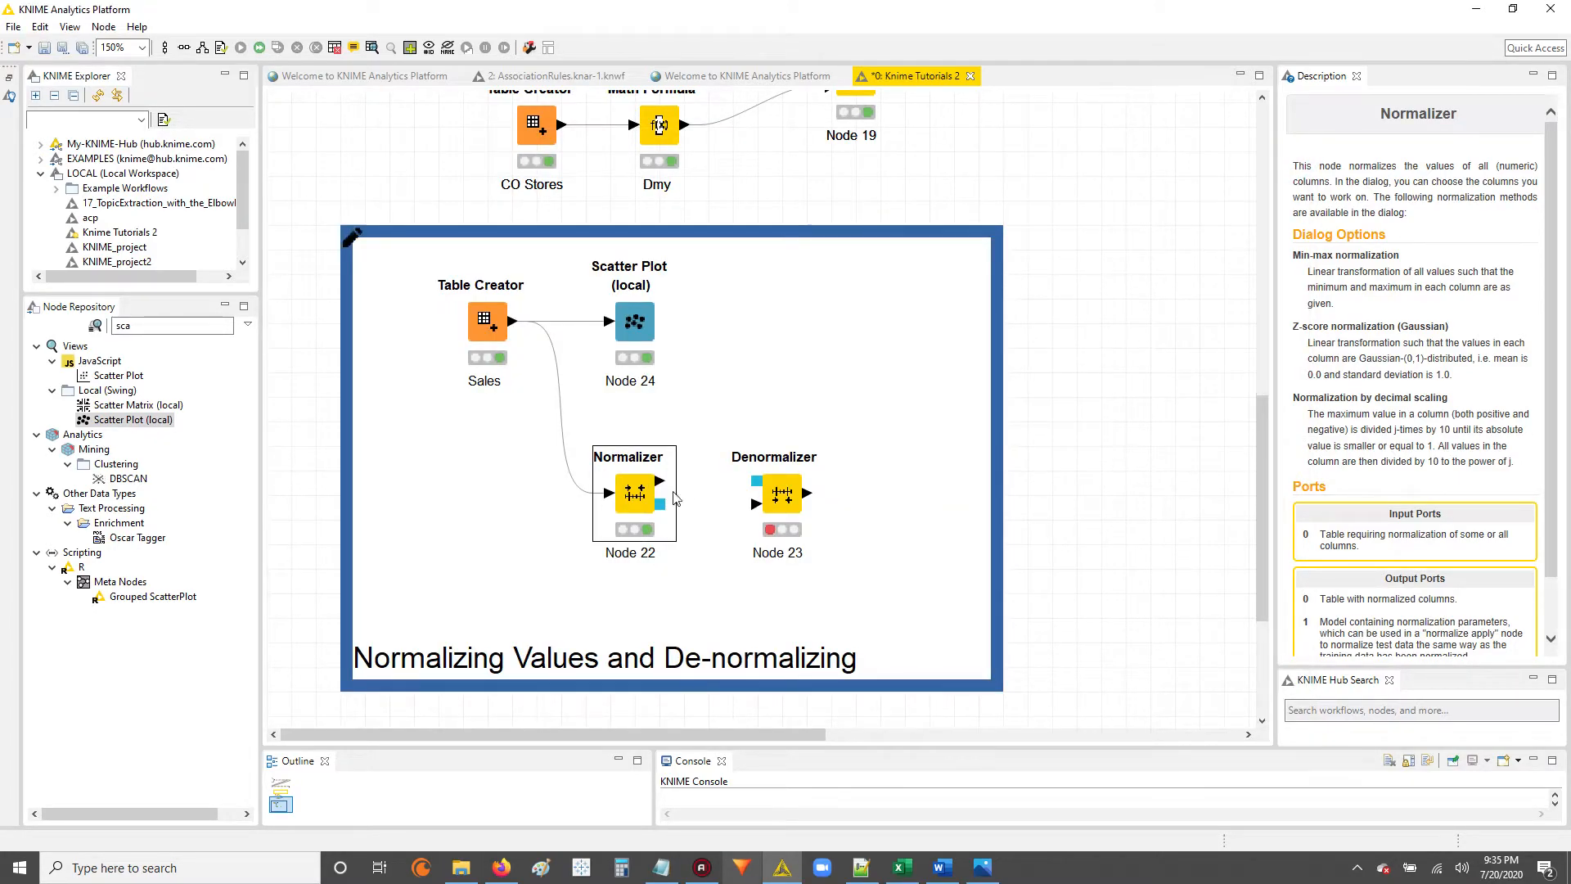
- Connect the Normalizer's model output and normalized table output to the Denormalizer's matching inputs
mouse_move(666, 488)
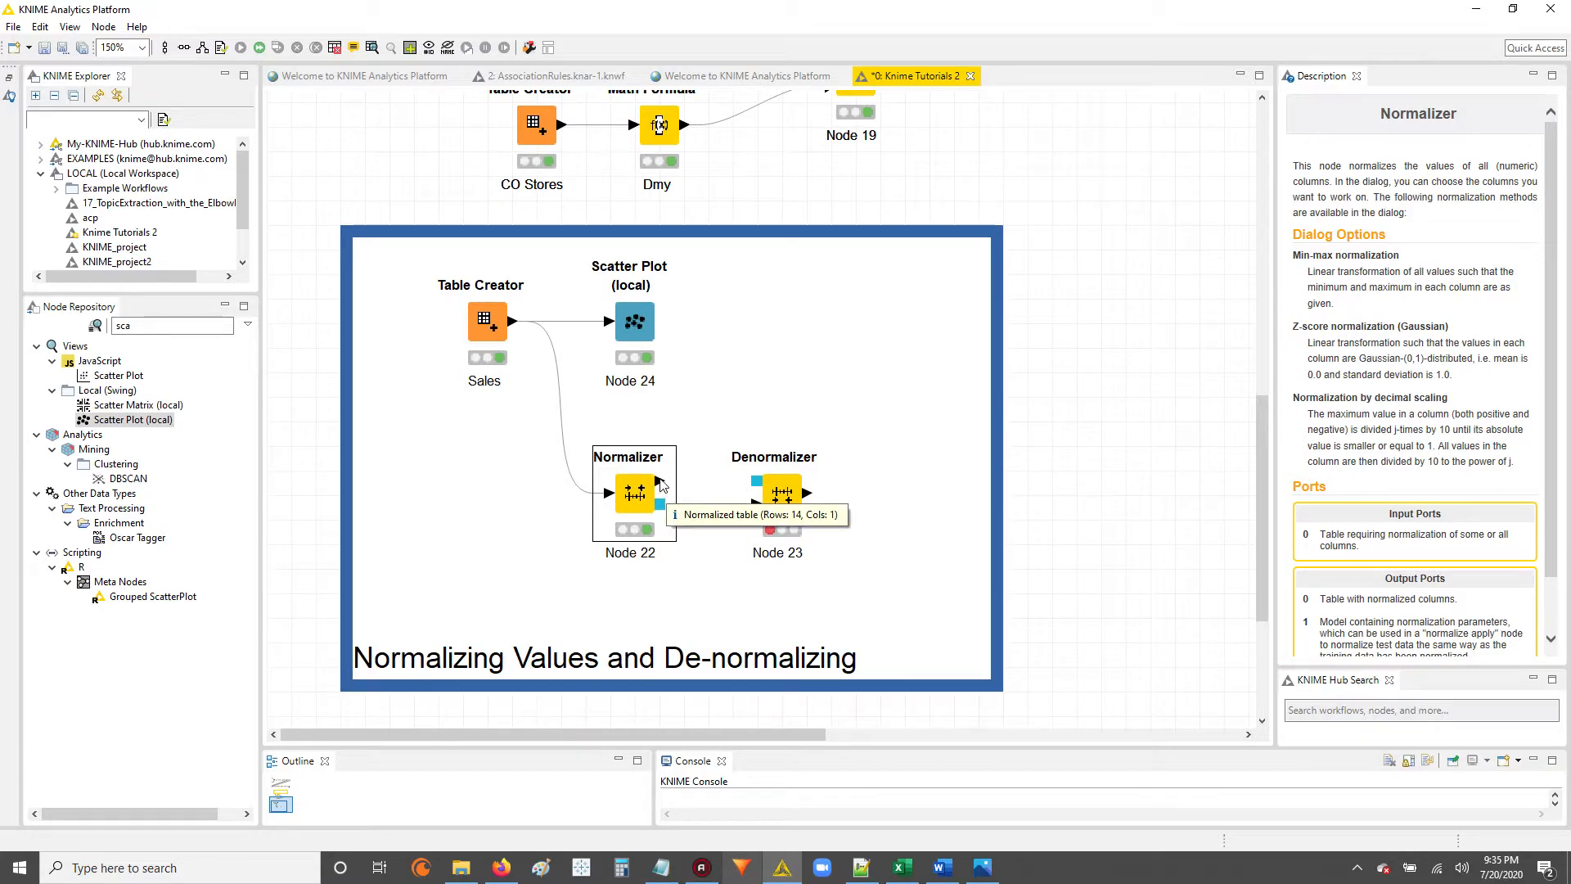
click(1104, 531)
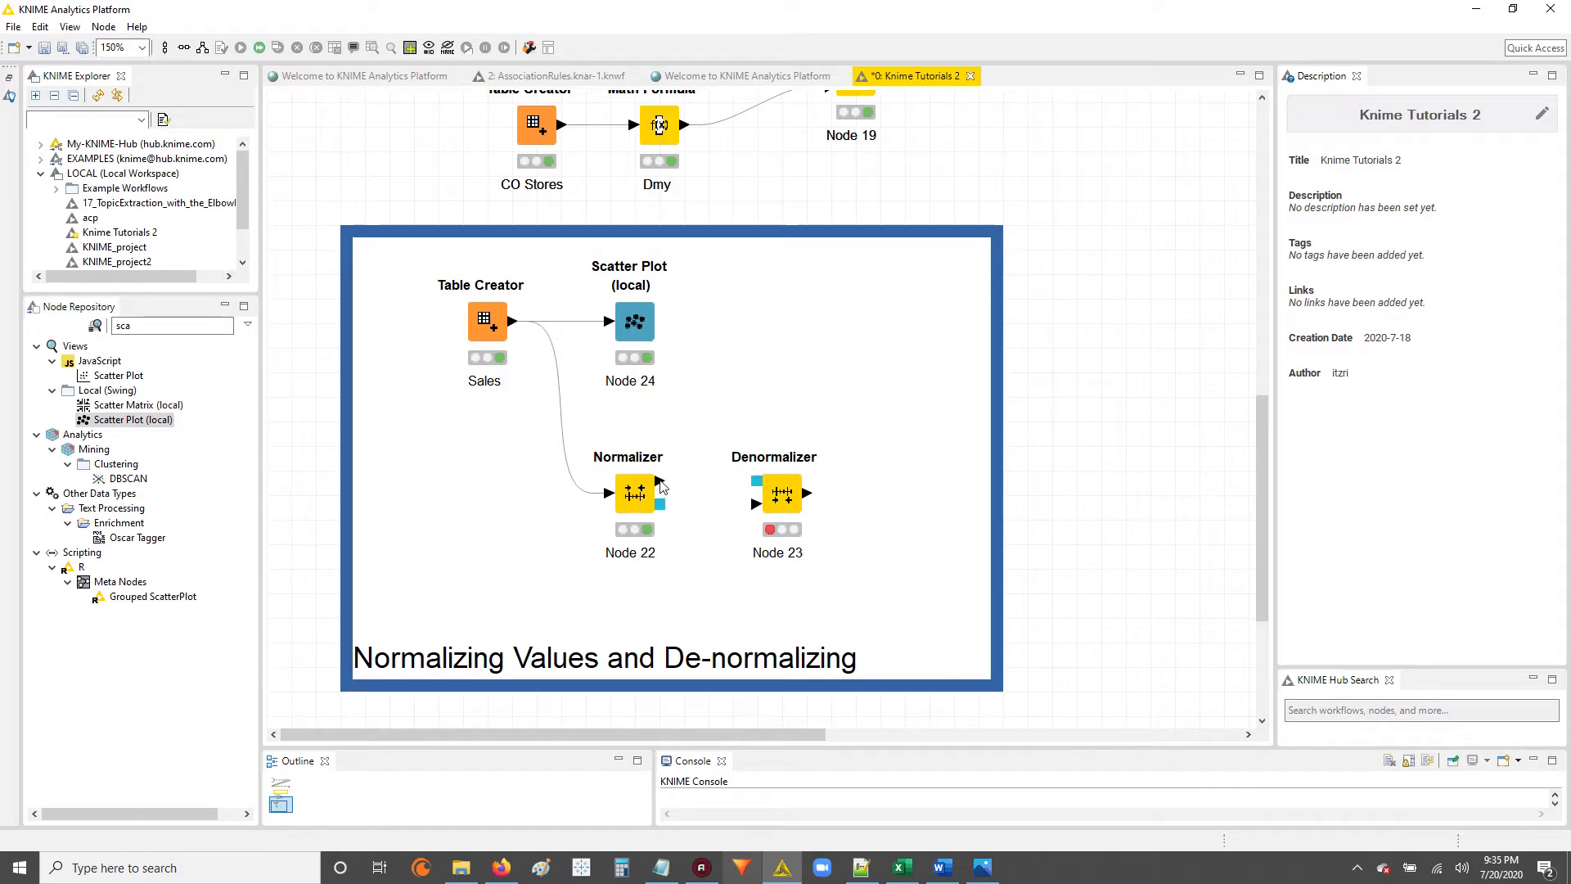
drag(660, 503, 757, 483)
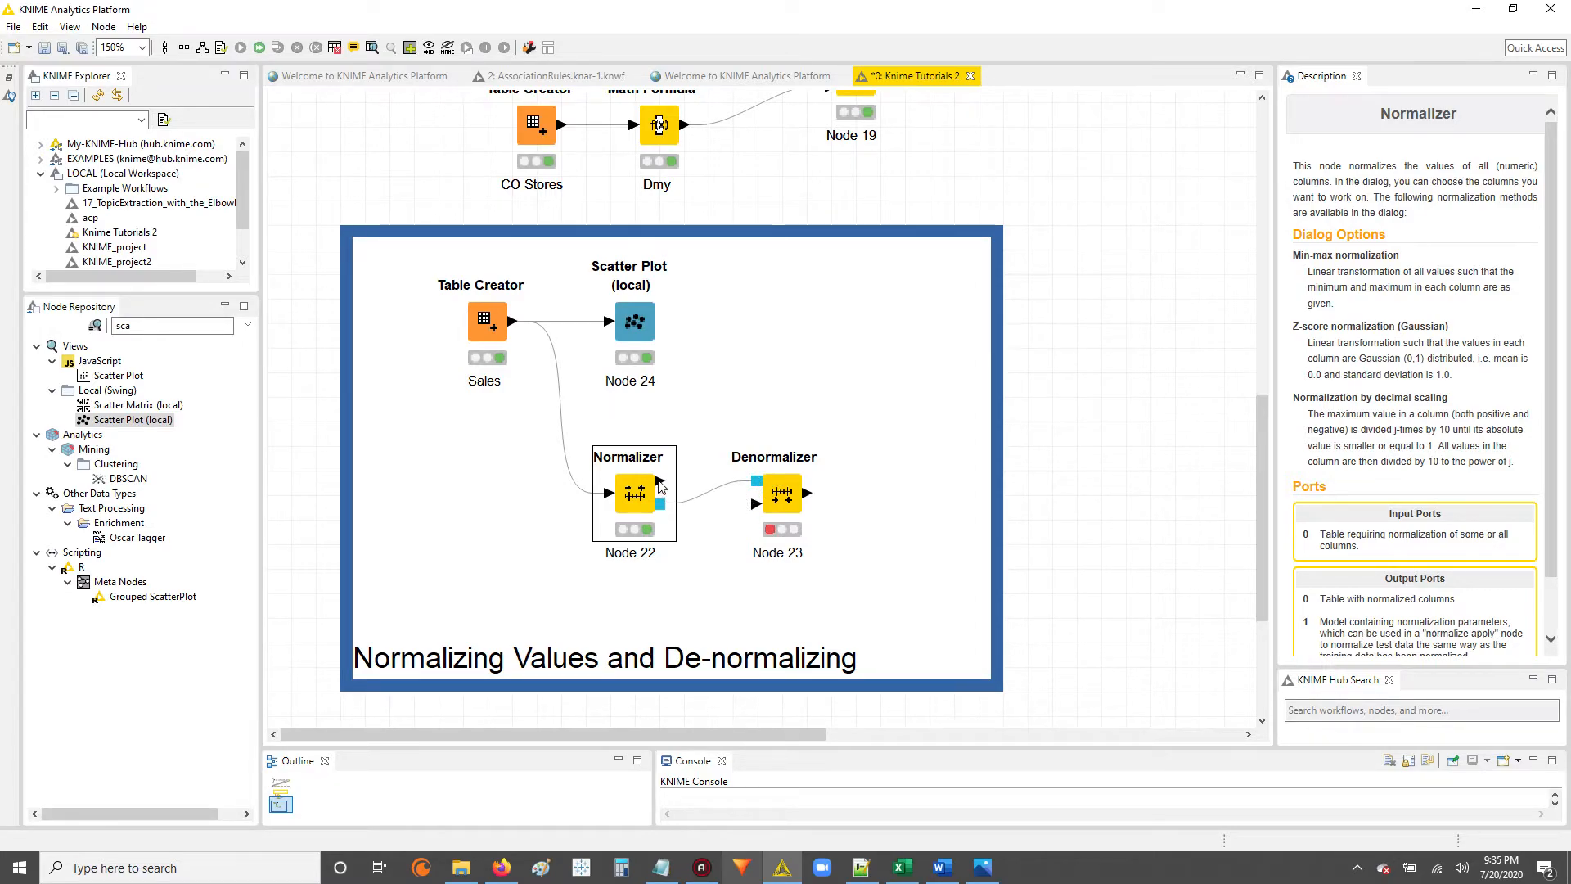
drag(660, 483, 756, 514)
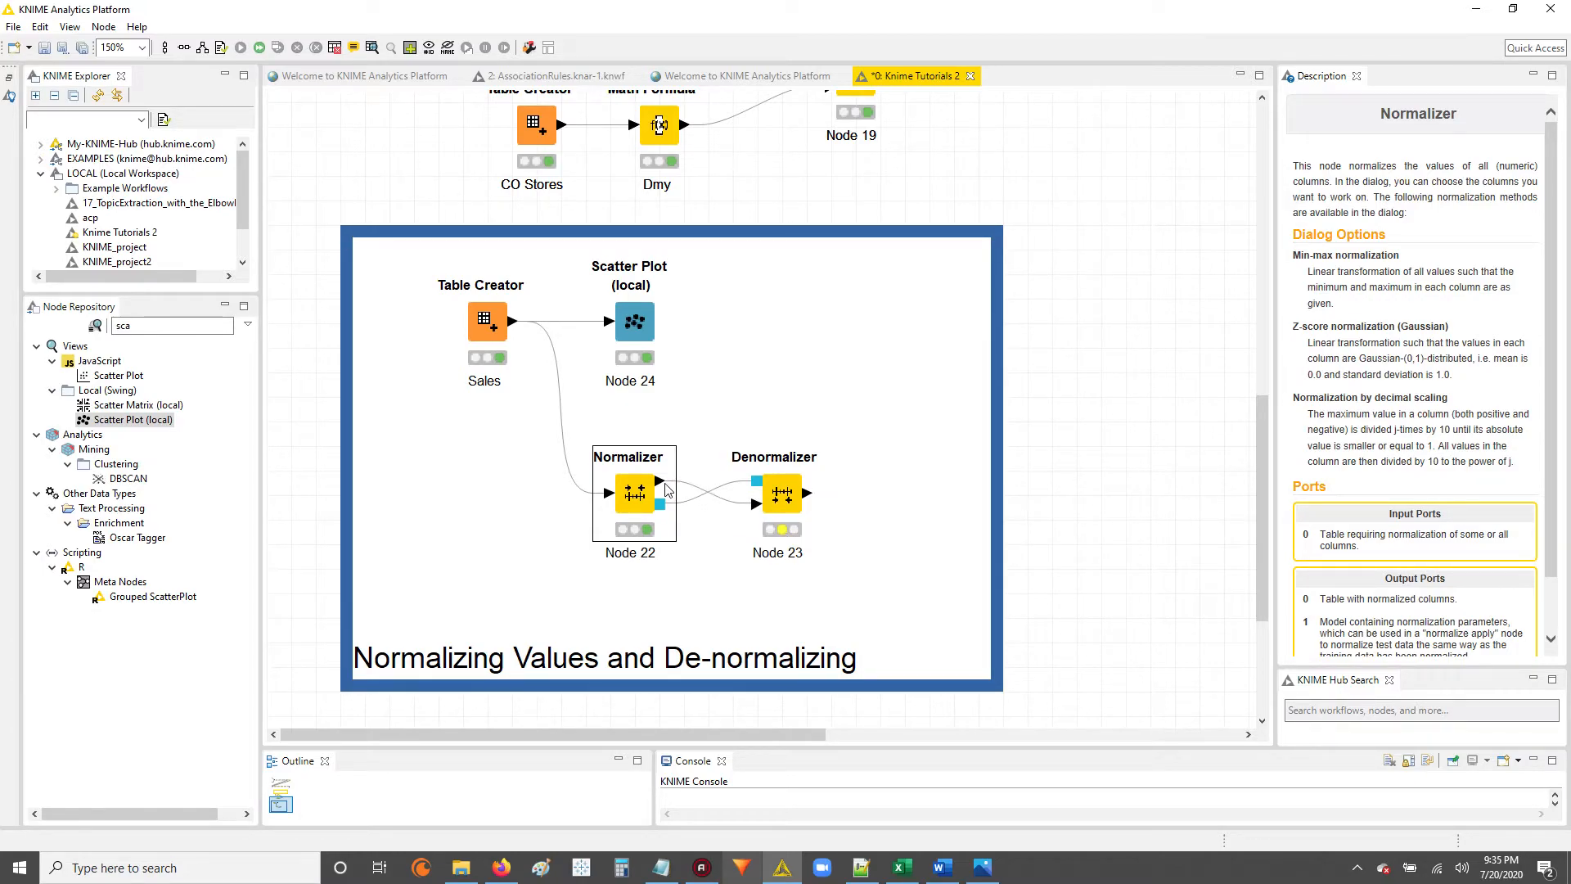
click(734, 495)
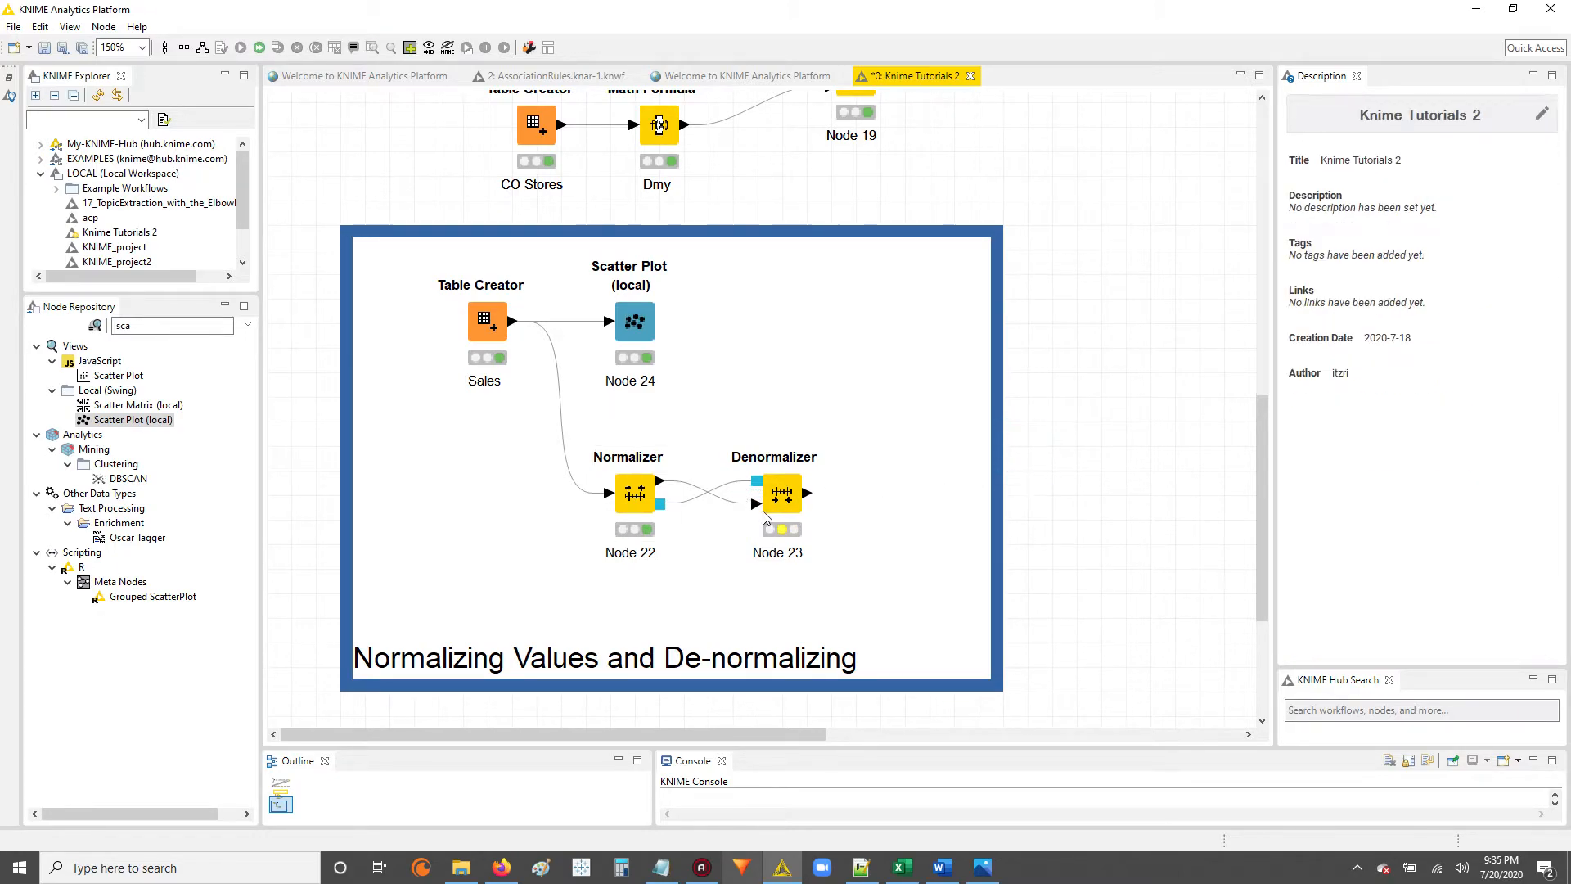
- Delete the model connection between the Normalizer and the Denormalizer
click(724, 488)
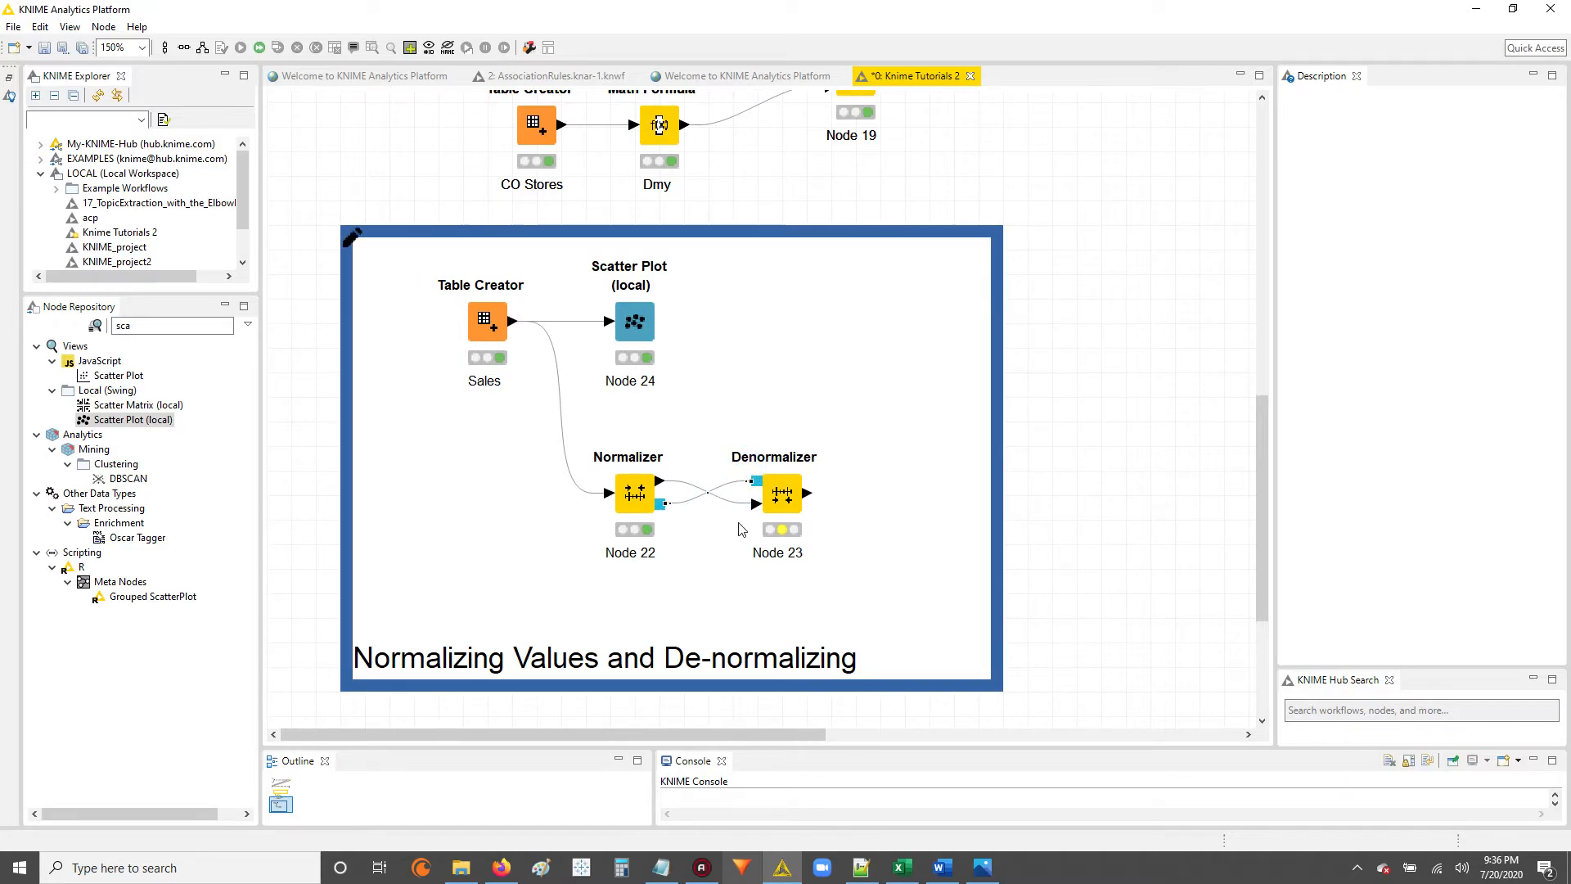
key(Delete)
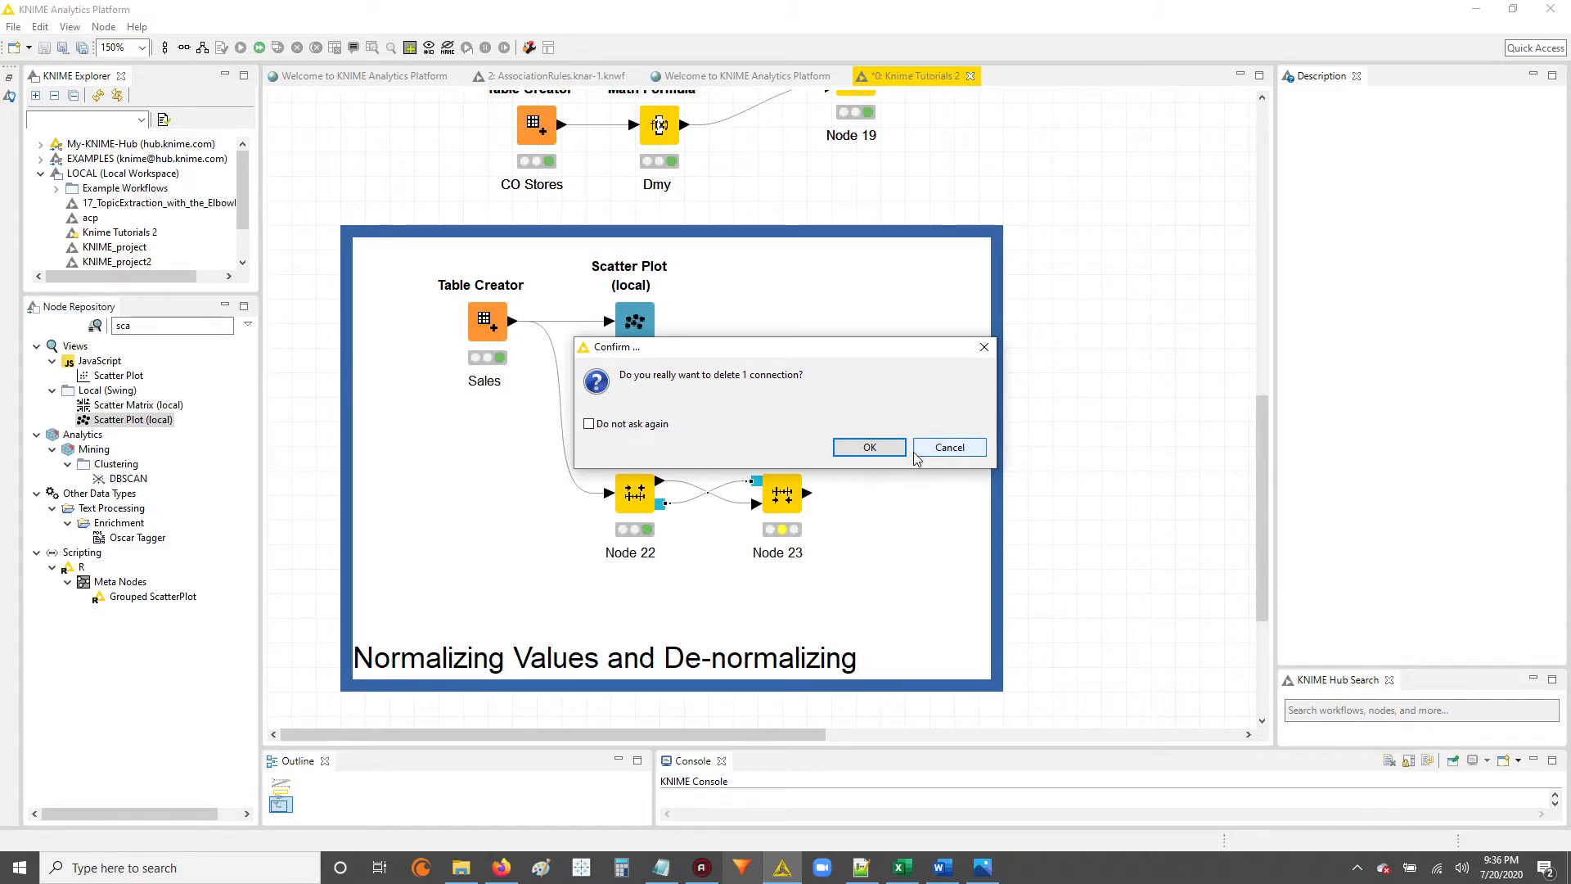
click(869, 447)
- Check the Denormalizer's flow variable and memory policy settings with only the table input connected
double_click(785, 499)
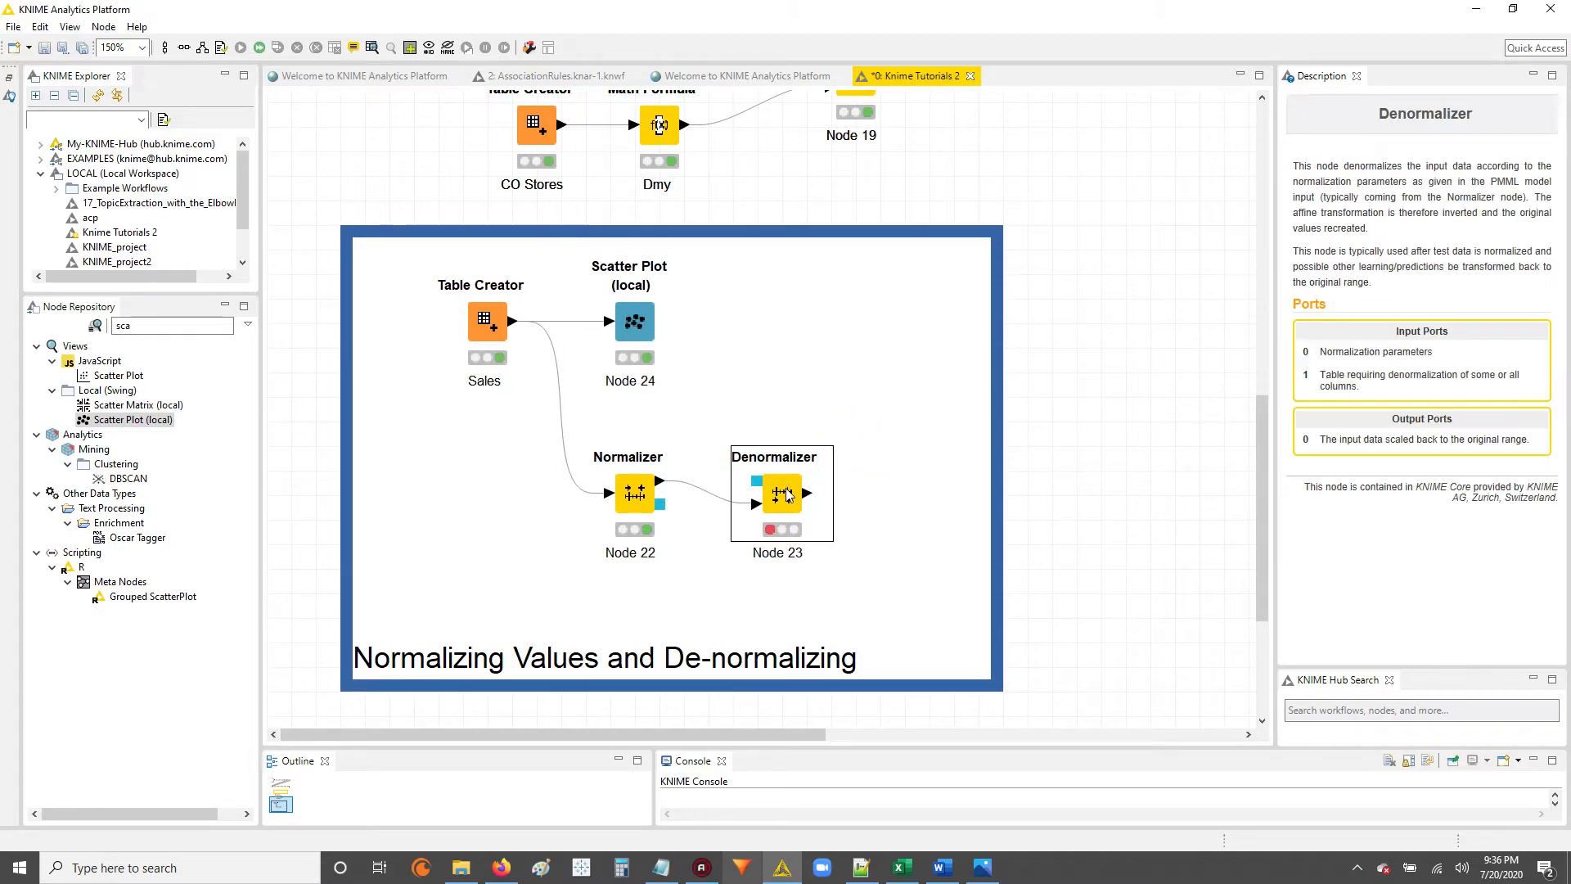
click(664, 533)
double_click(773, 493)
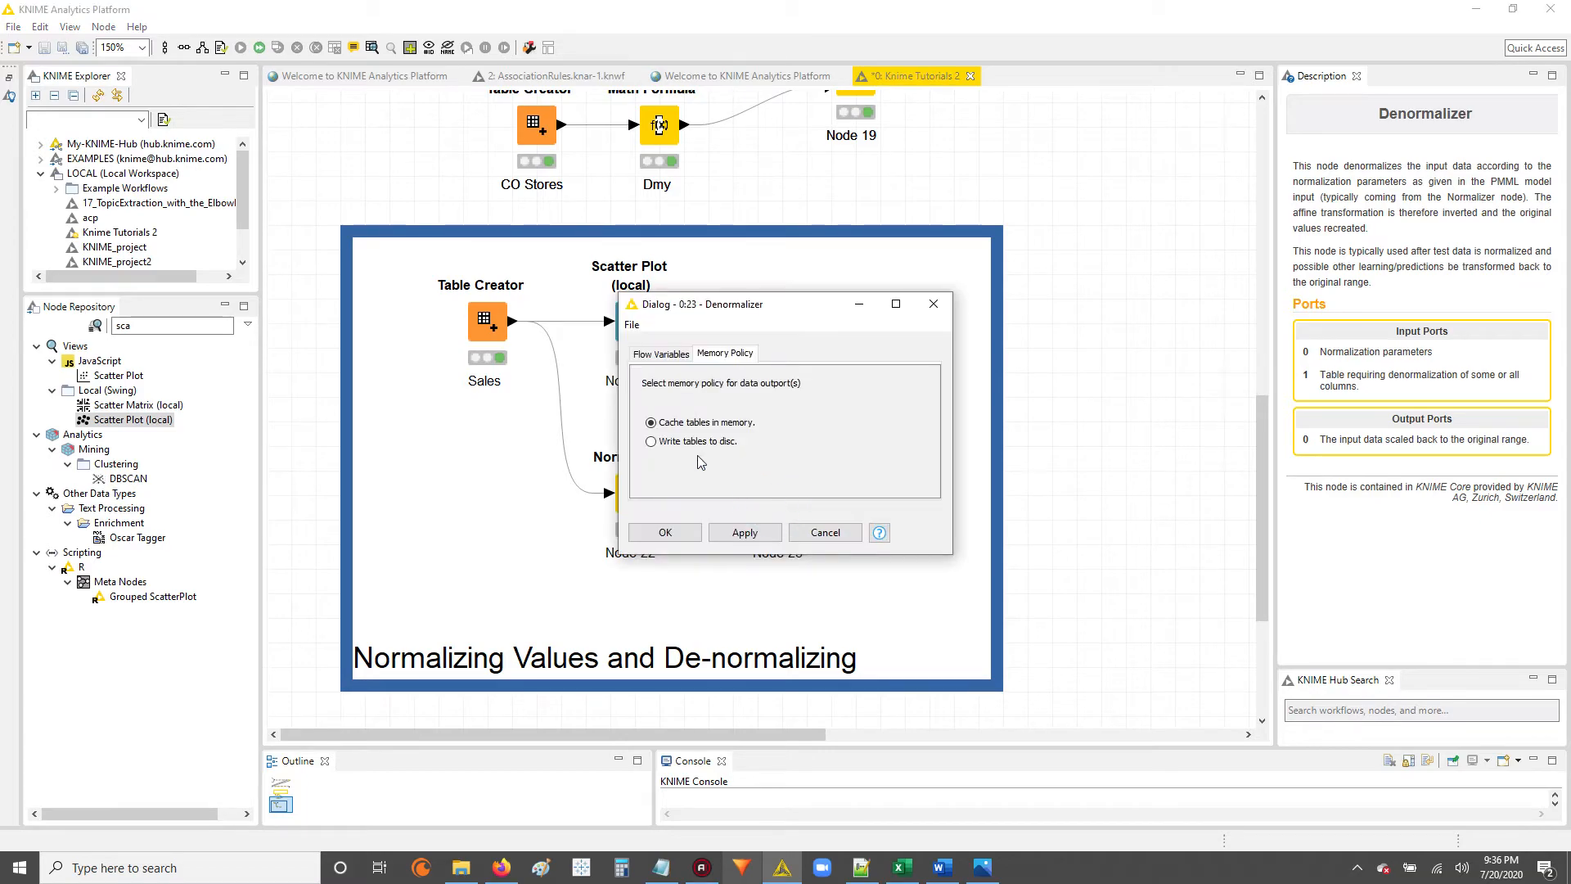
click(661, 352)
click(725, 353)
click(675, 535)
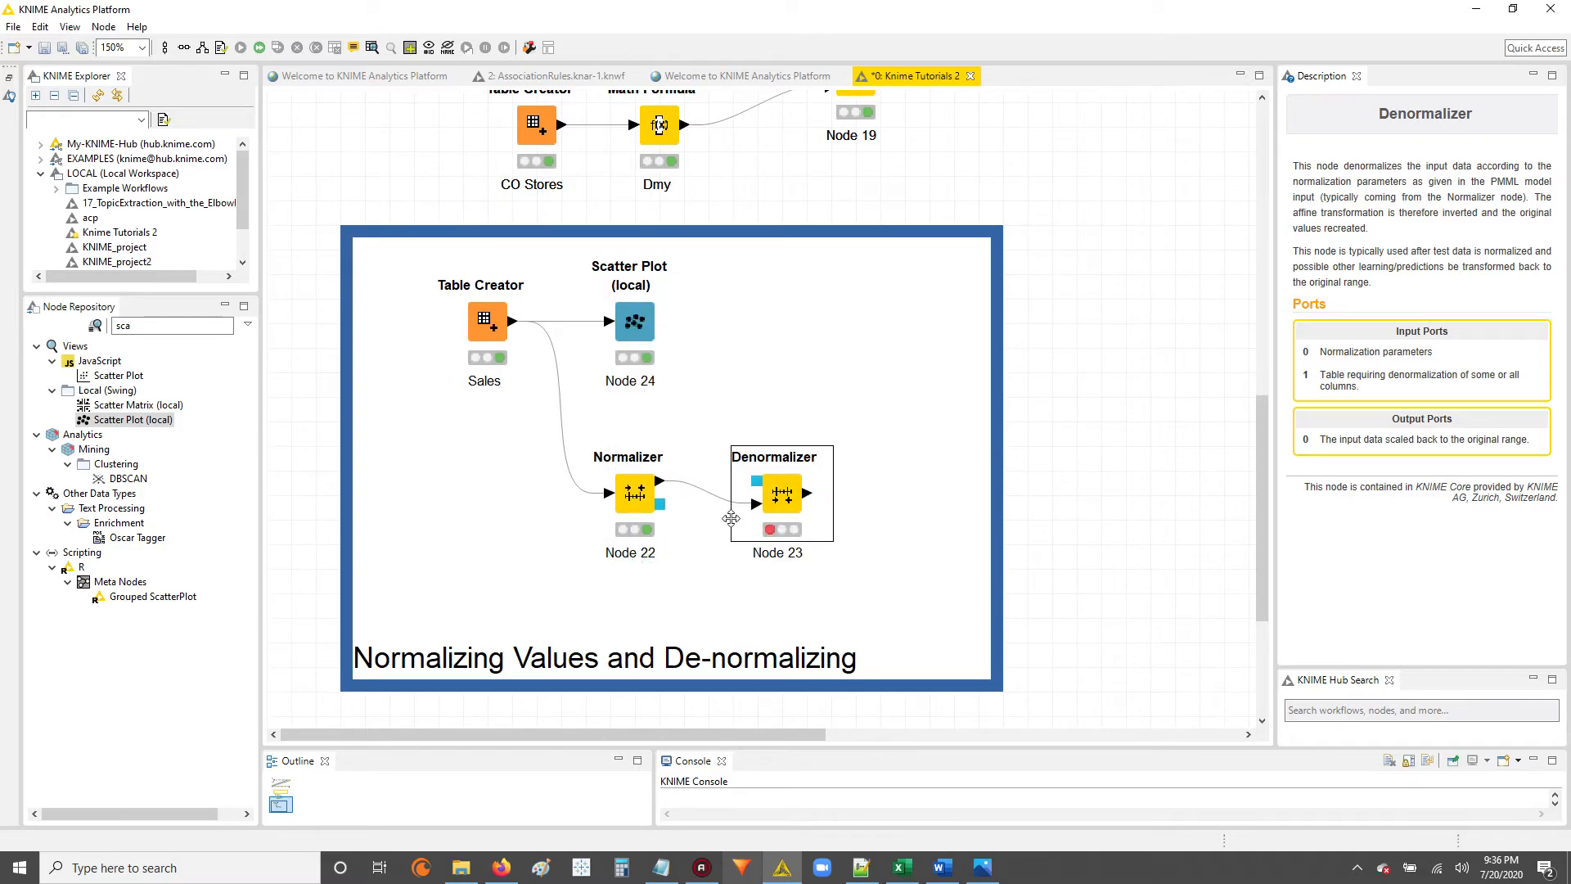
- Check whether the Denormalizer can be executed, and reconnect the Normalizer's model output to its model input
right_click(783, 491)
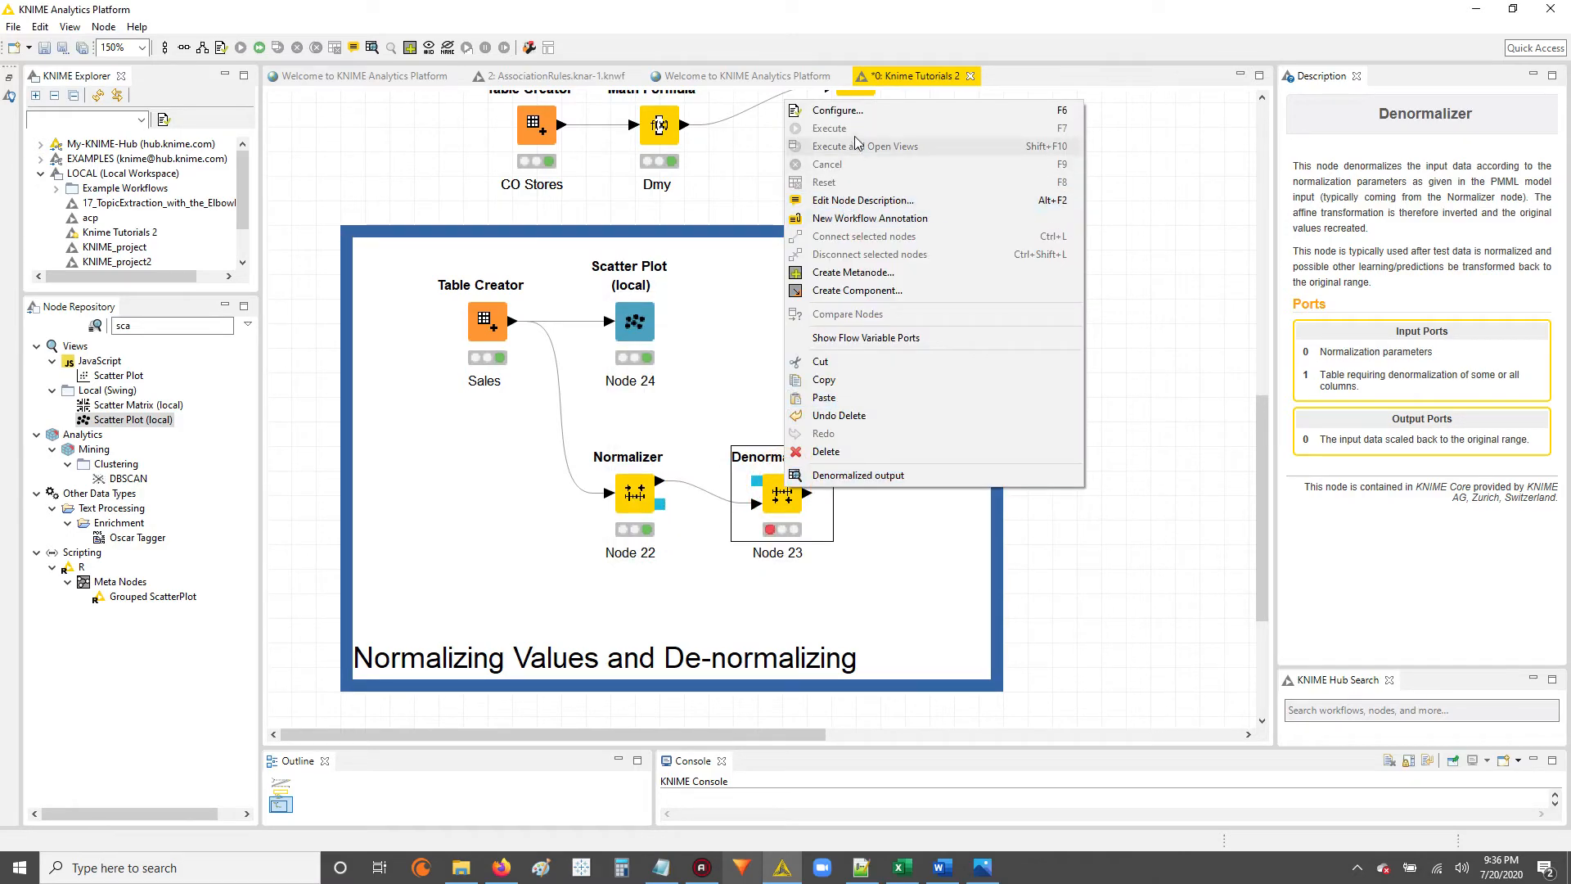
click(669, 524)
drag(659, 504, 756, 481)
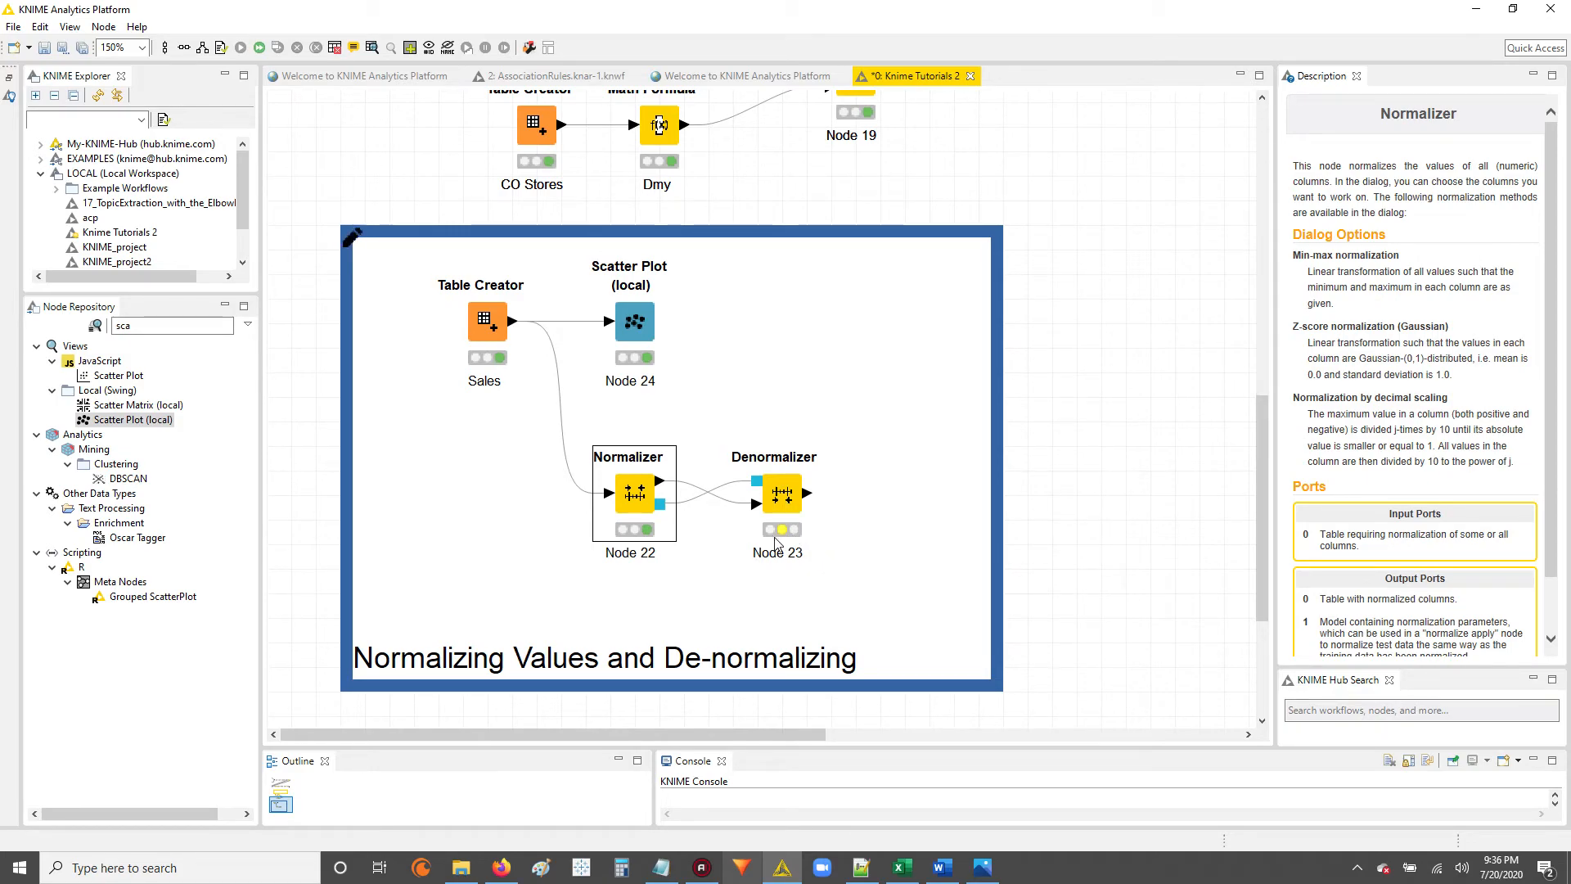
- Accept the Denormalizer's configuration with tables cached in memory, and execute the node
double_click(788, 481)
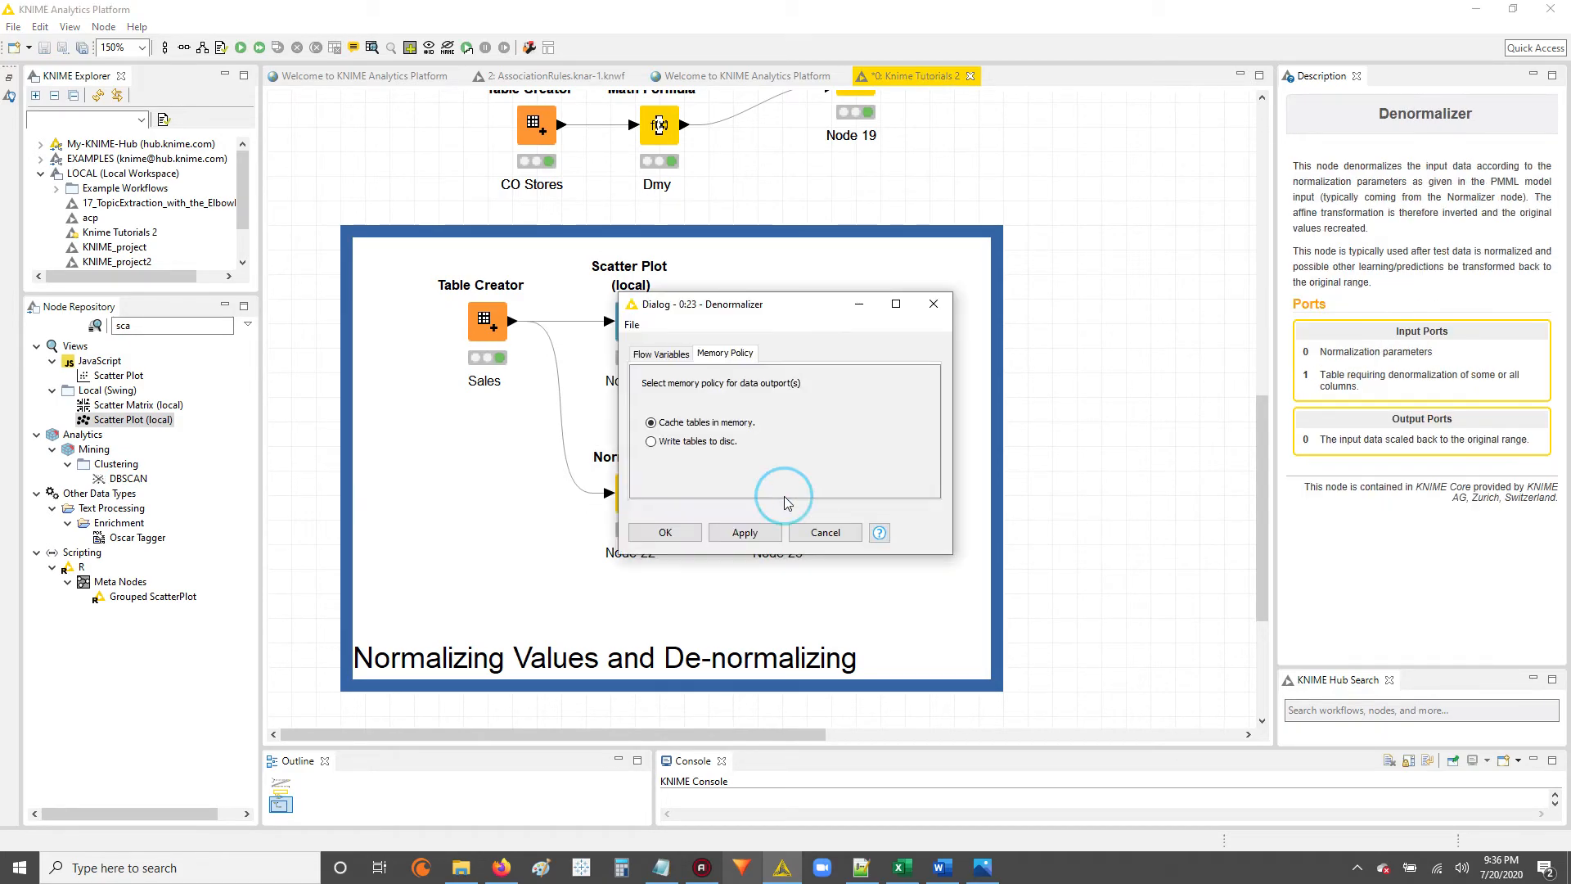
click(665, 532)
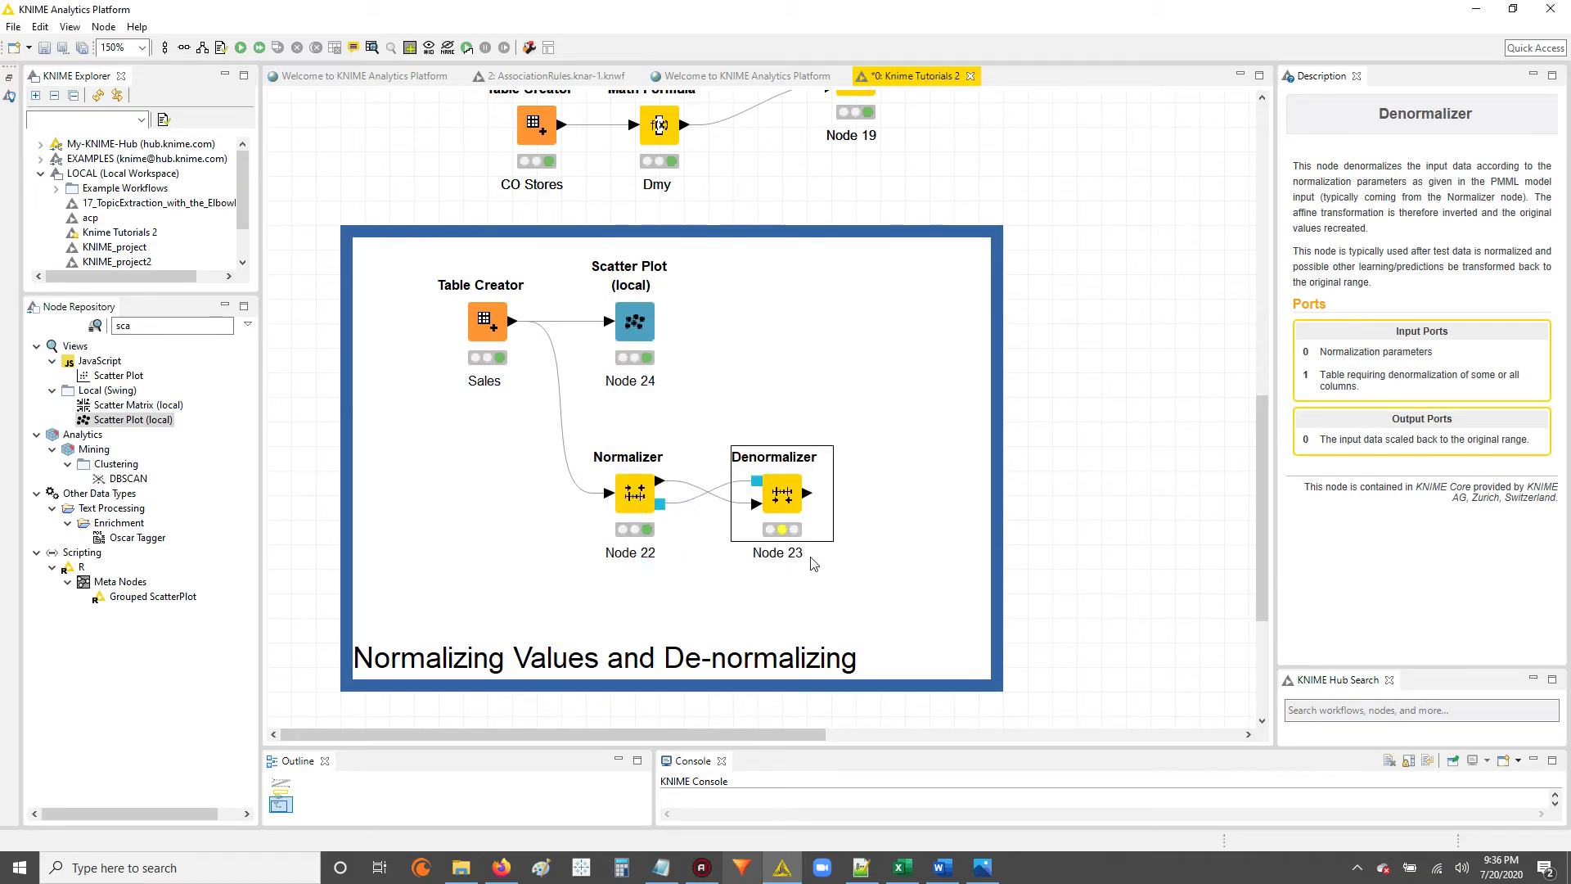
right_click(787, 499)
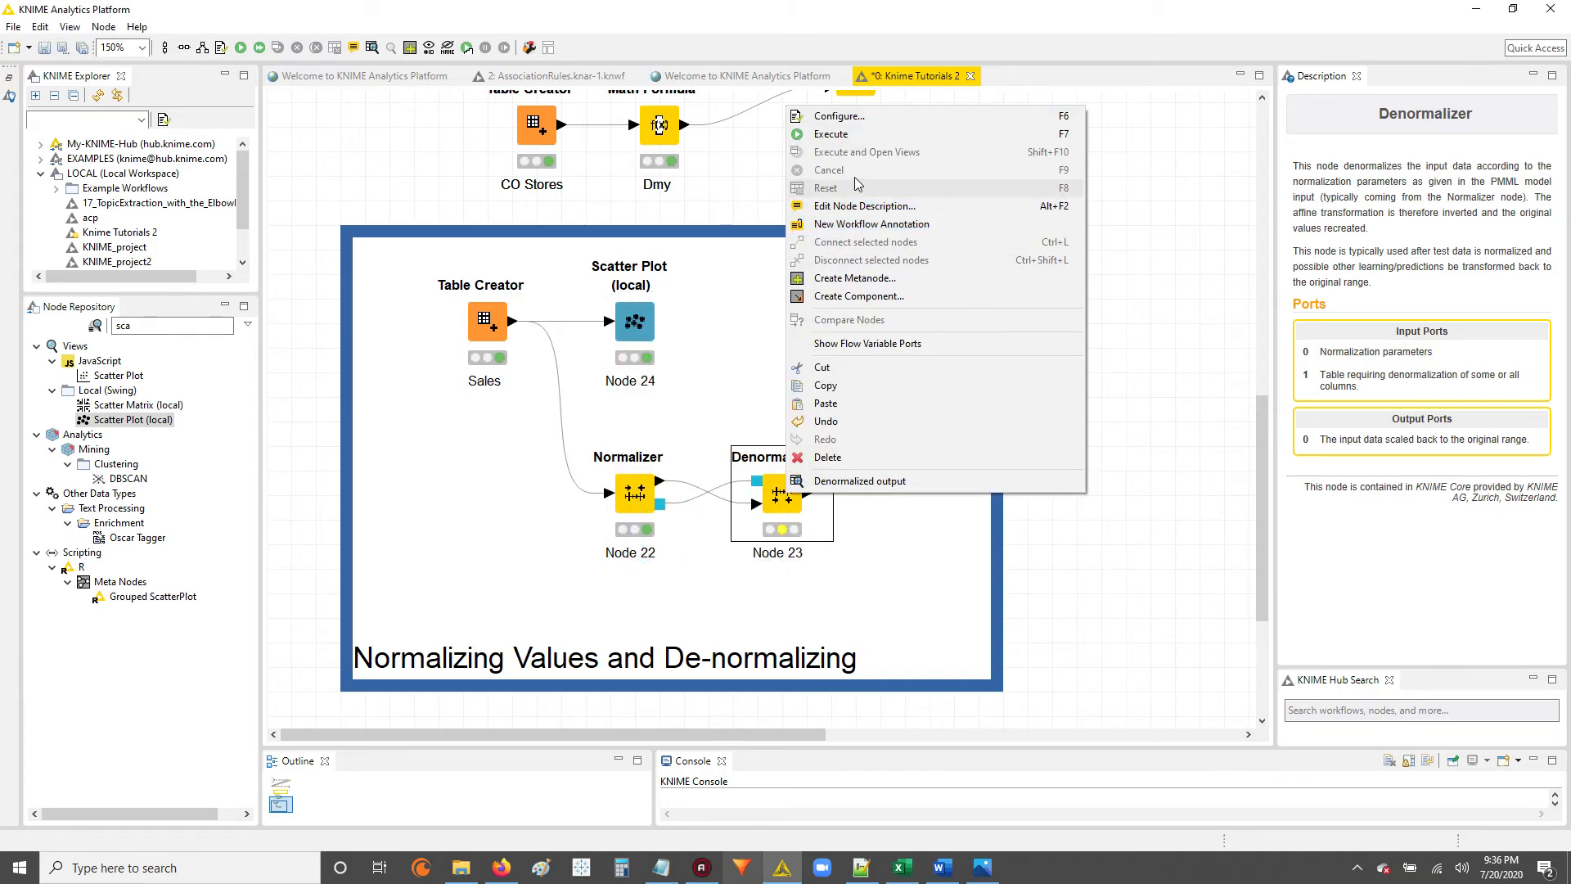
click(839, 133)
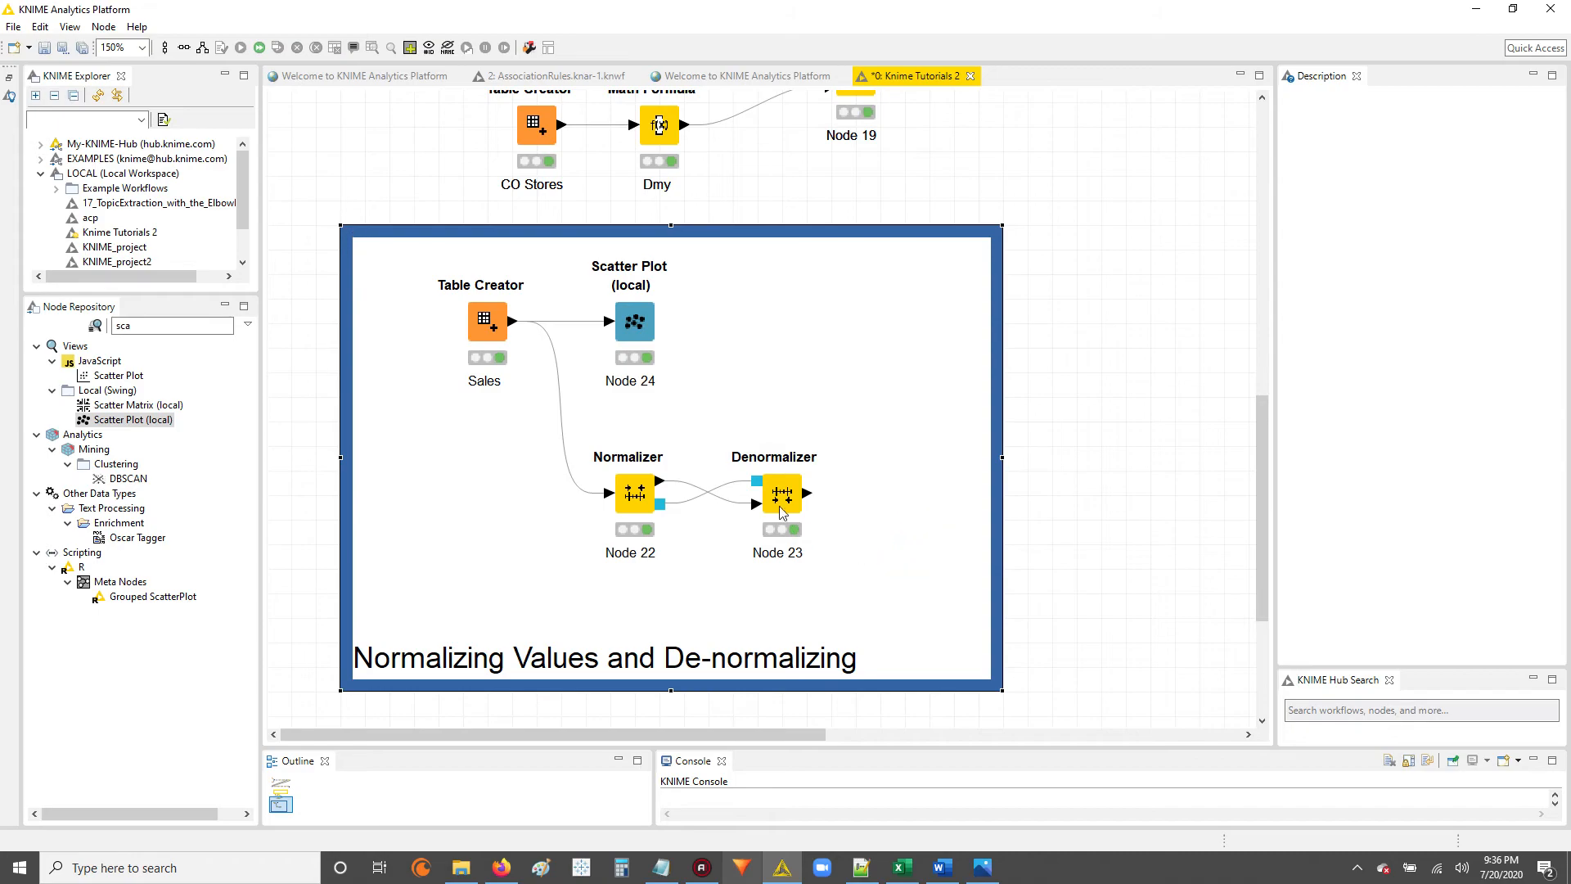
- Inspect all rows of the Denormalizer's denormalized output table, and close the view
right_click(772, 485)
click(838, 468)
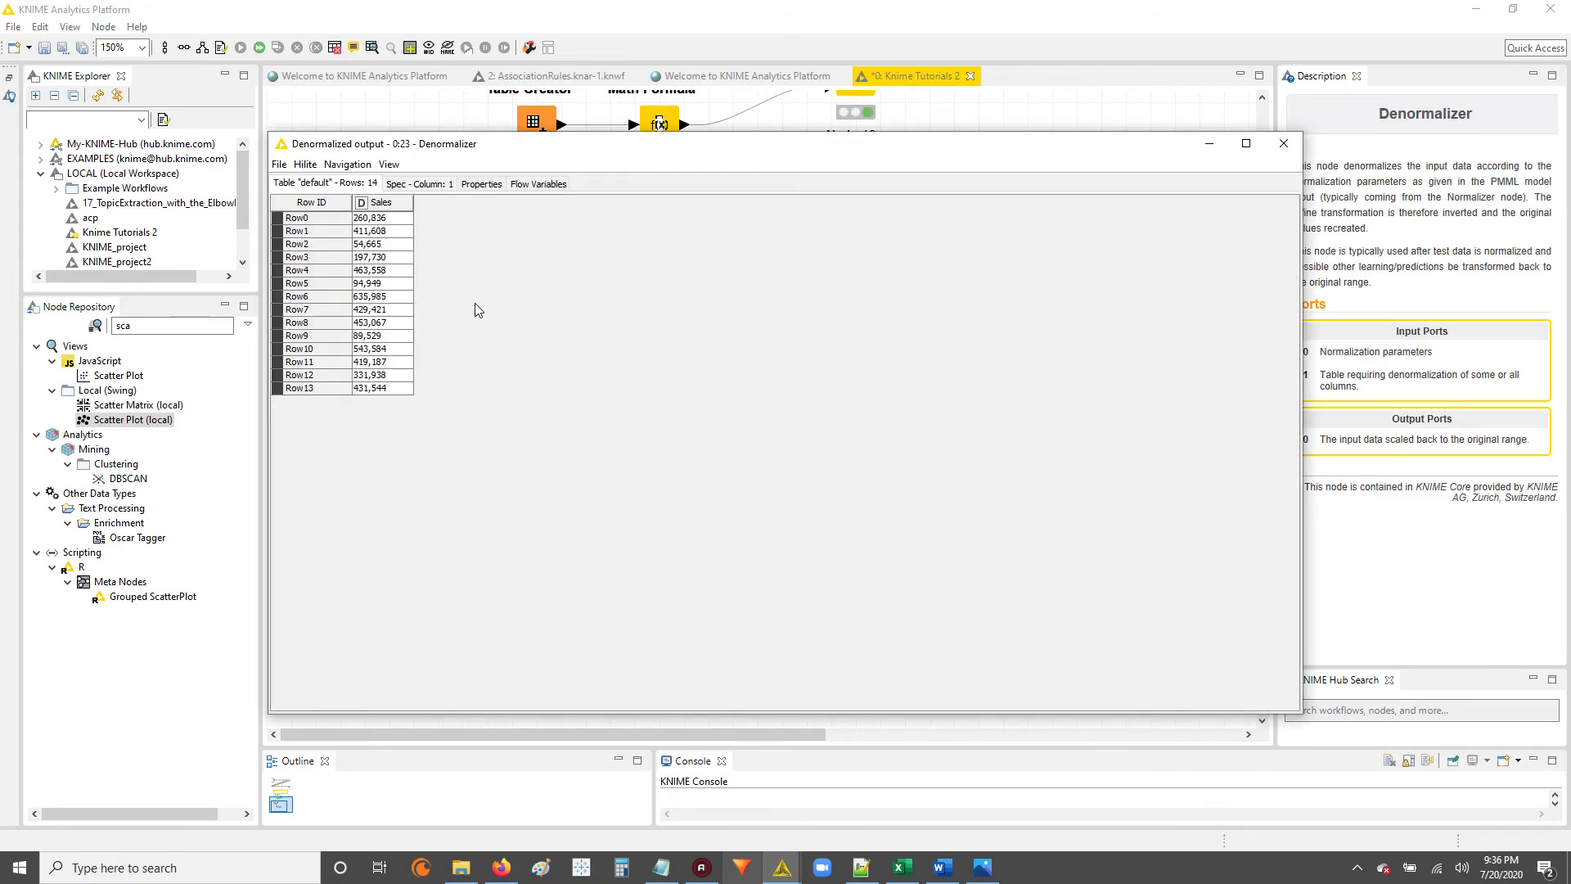
drag(409, 223, 401, 407)
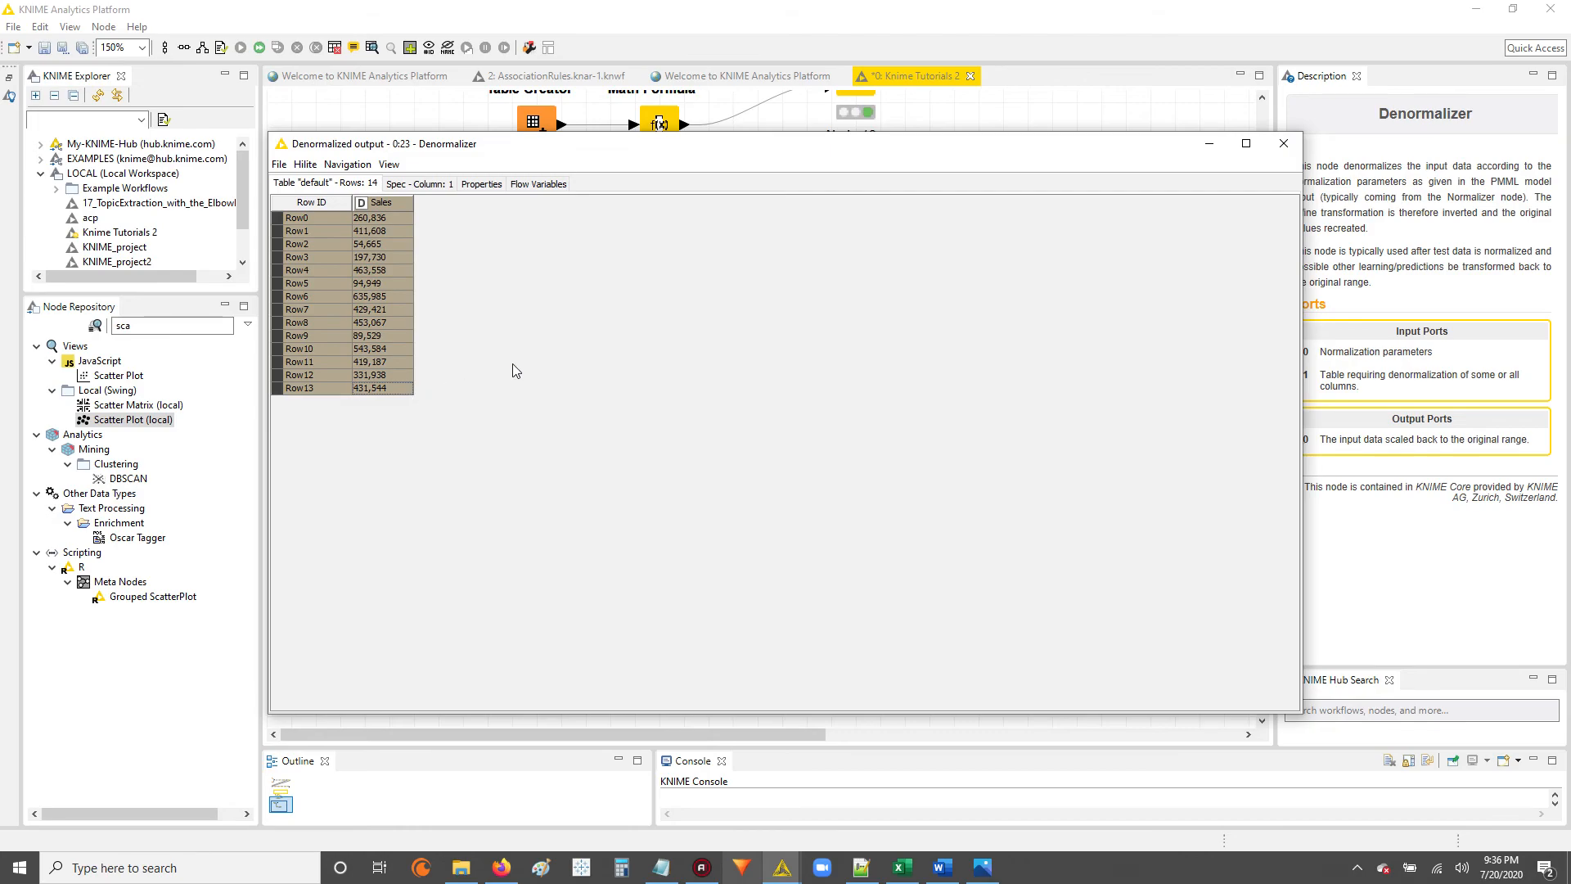
click(1283, 143)
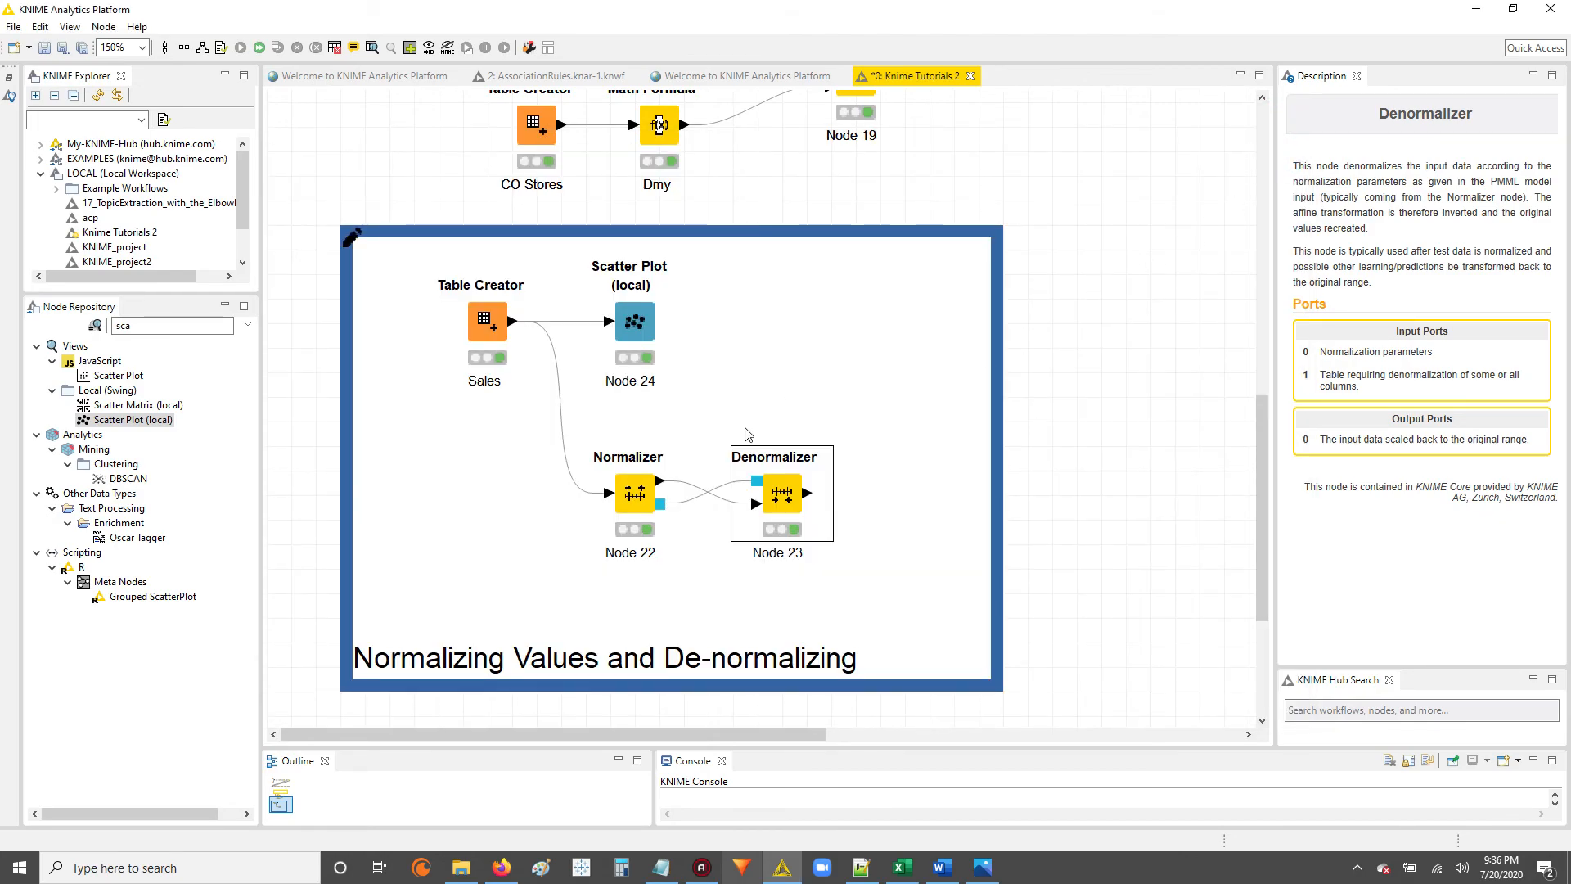